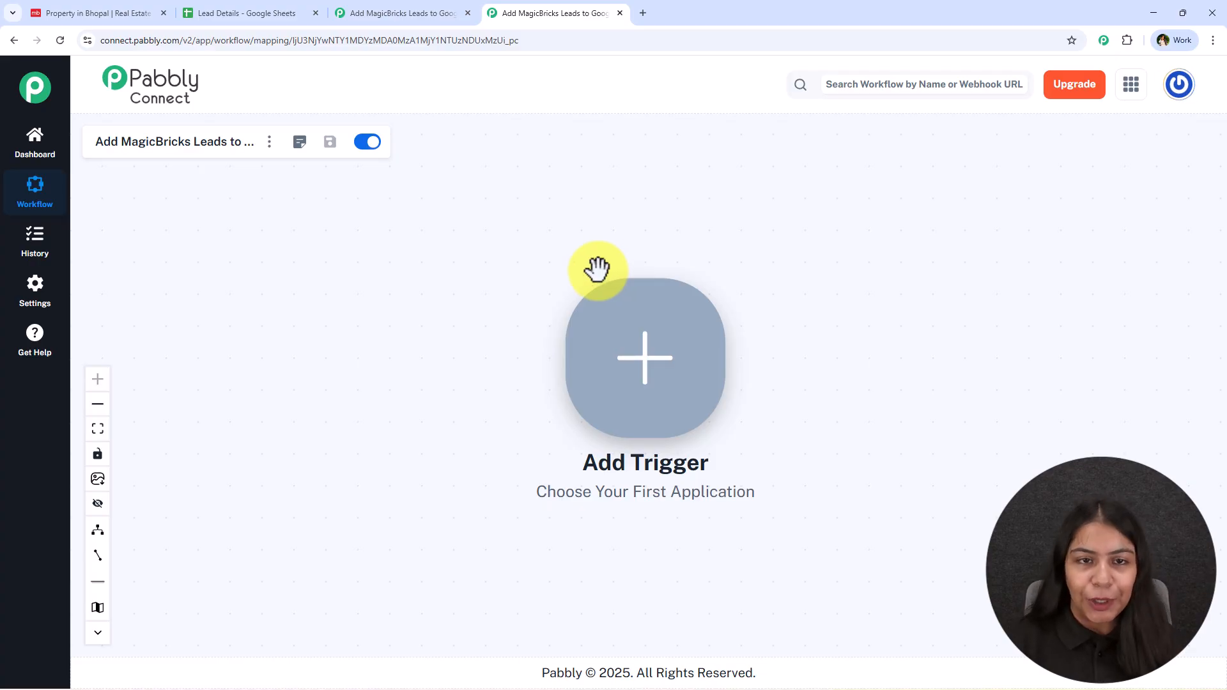
pyautogui.moveTo(814, 497); pyautogui.dragTo(668, 478)
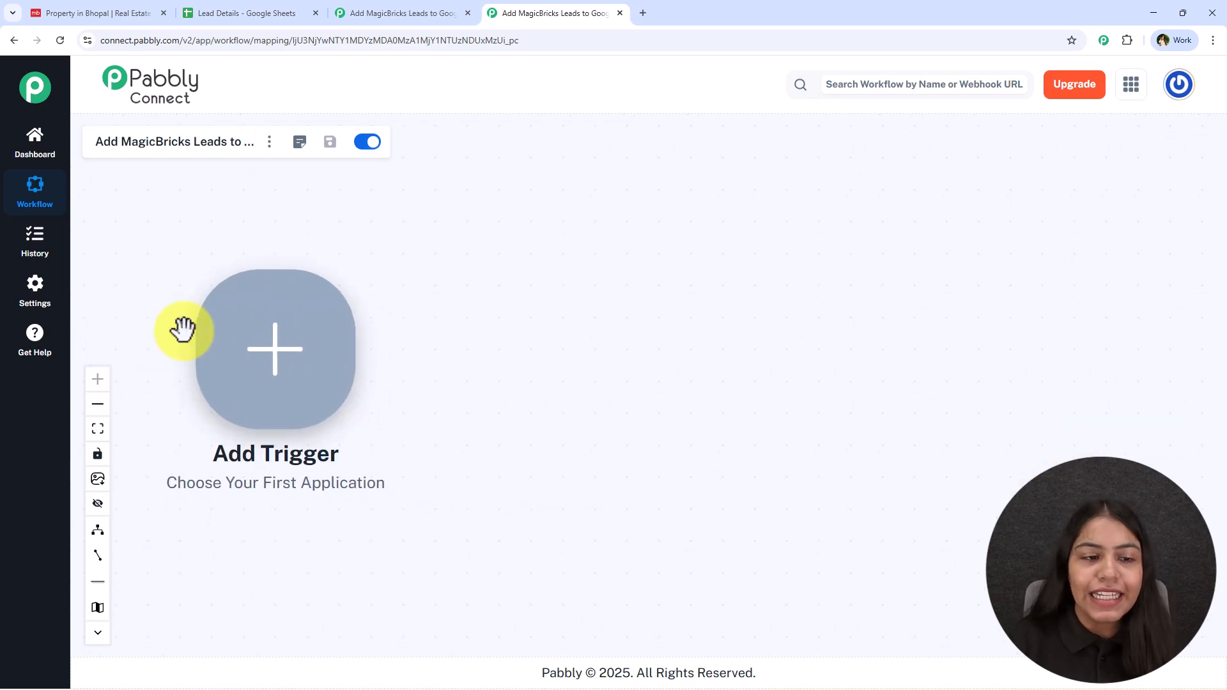
pyautogui.rightClick(333, 286)
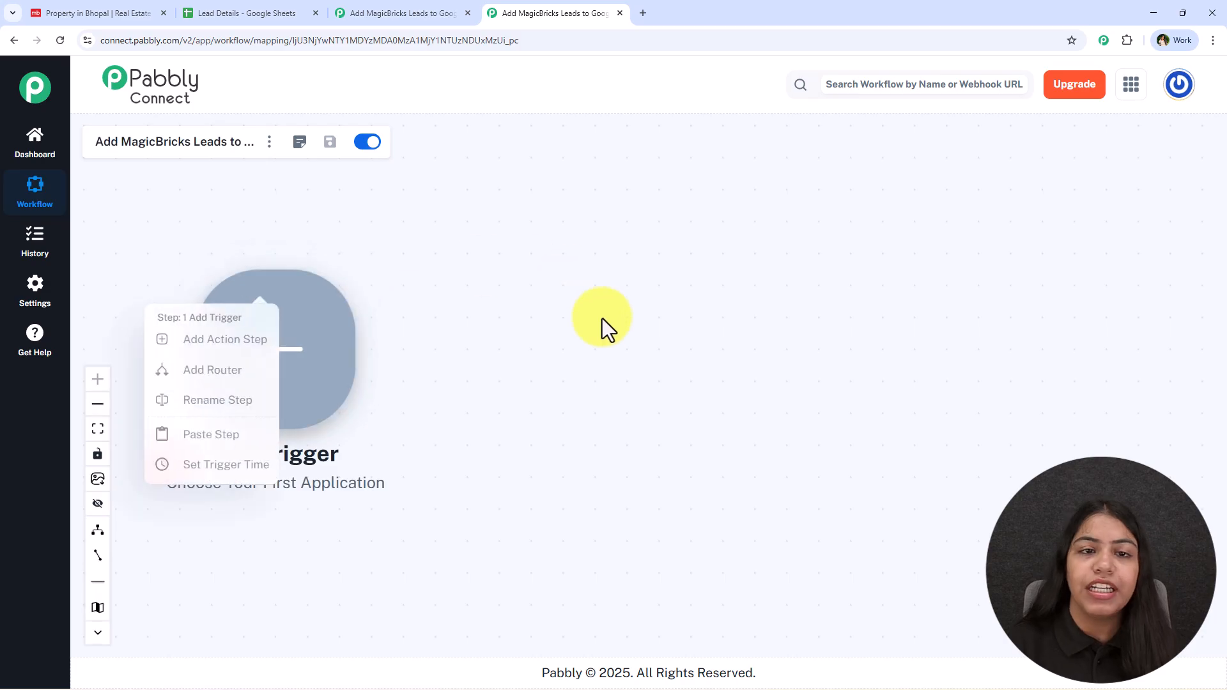
pyautogui.click(602, 321)
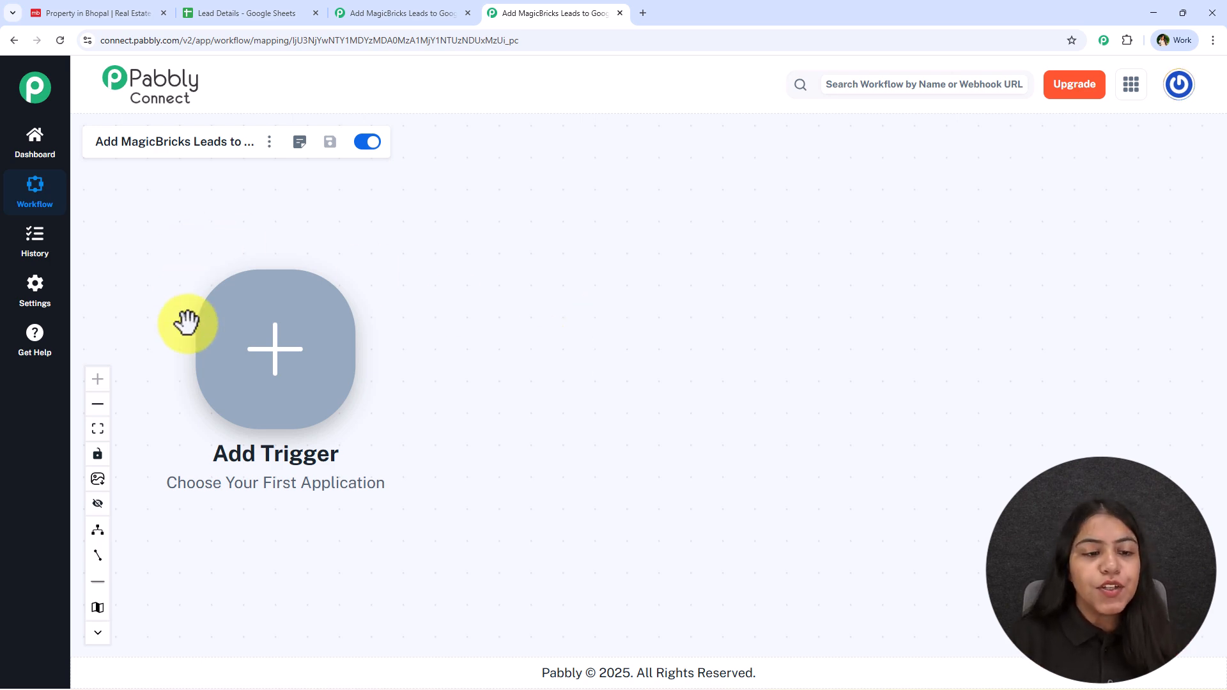
# Step: Search 'Magic', choose Magicbricks with the New Leads event, and connect it to reveal the webhook URL
pyautogui.click(307, 353)
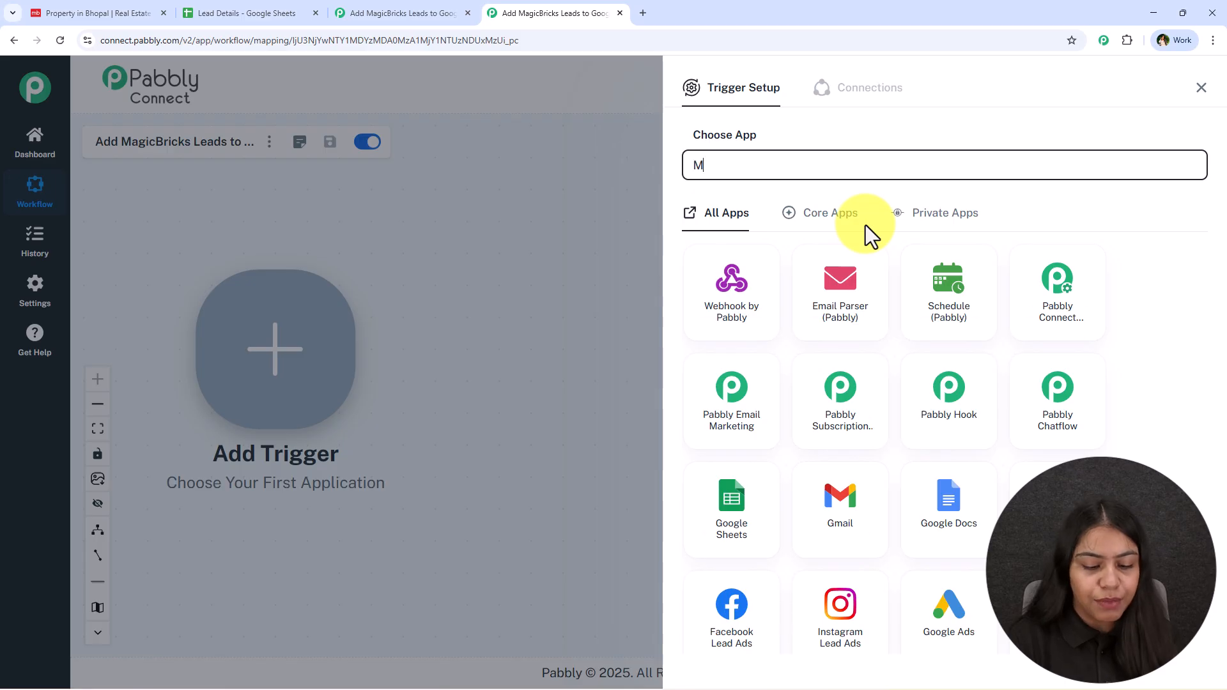
pyautogui.write('MAgi')
pyautogui.press('BackSpace')
pyautogui.press('BackSpace')
pyautogui.press('BackSpace')
pyautogui.write('agi')
pyautogui.press('BackSpace')
pyautogui.press('BackSpace')
pyautogui.write('f')
pyautogui.press('BackSpace')
pyautogui.write('gic')
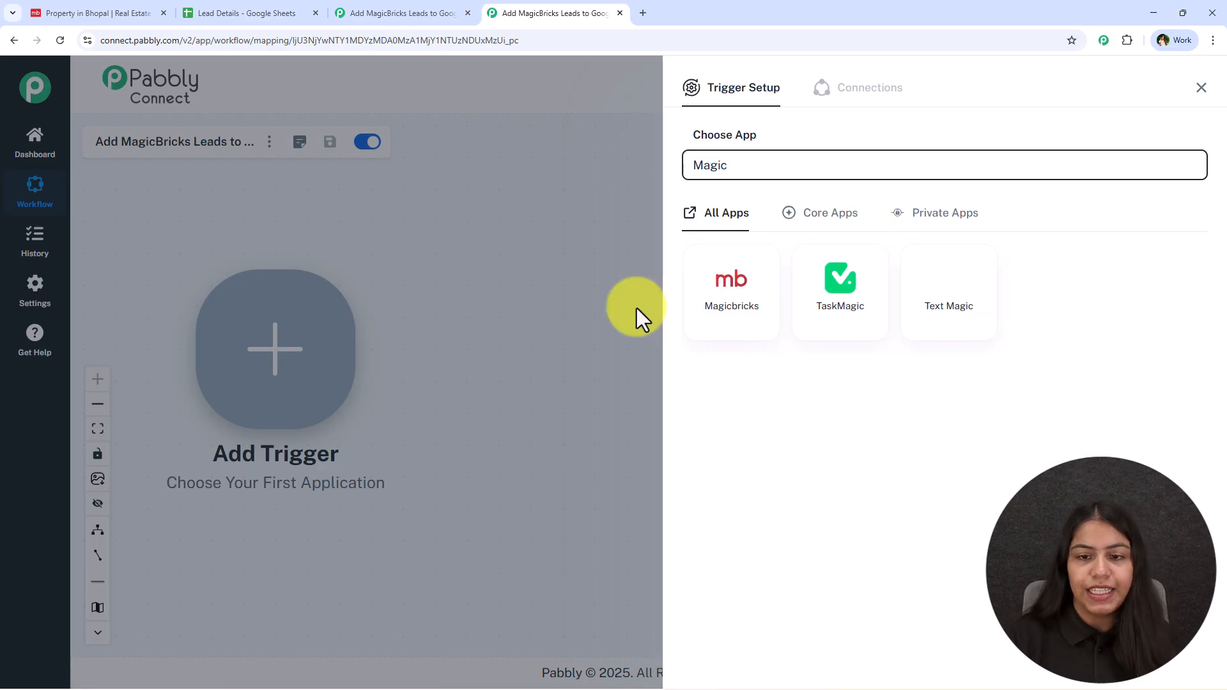
pyautogui.click(718, 306)
pyautogui.click(838, 236)
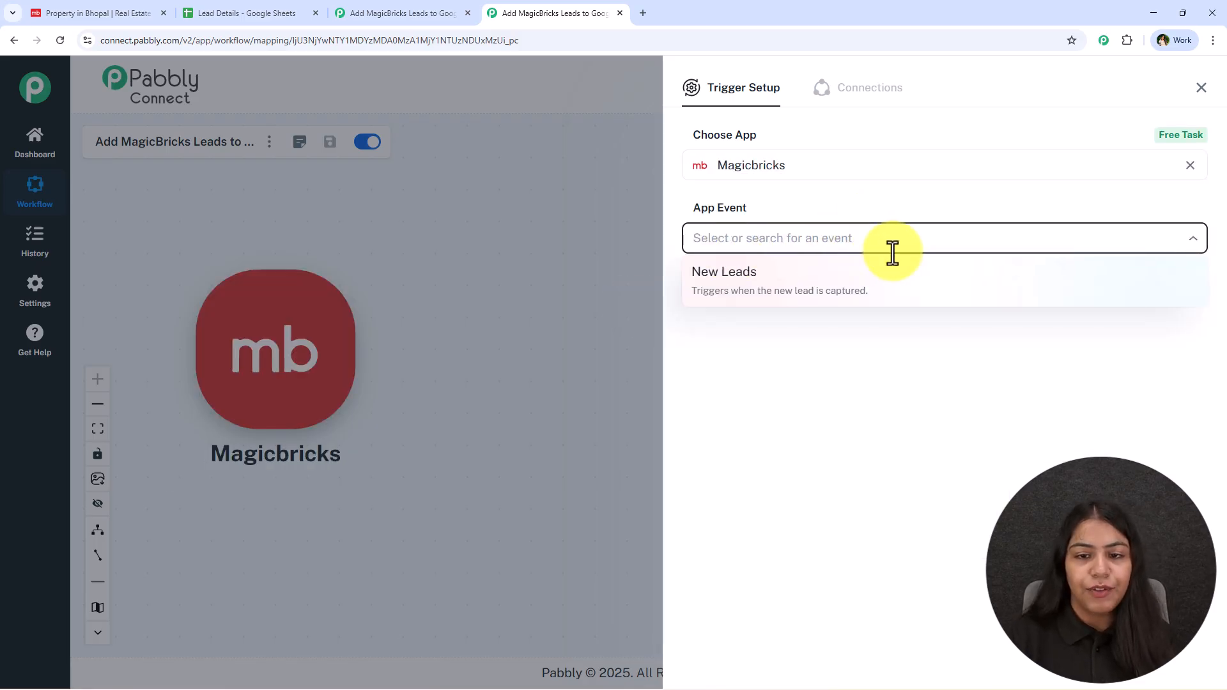
pyautogui.click(870, 300)
pyautogui.click(731, 295)
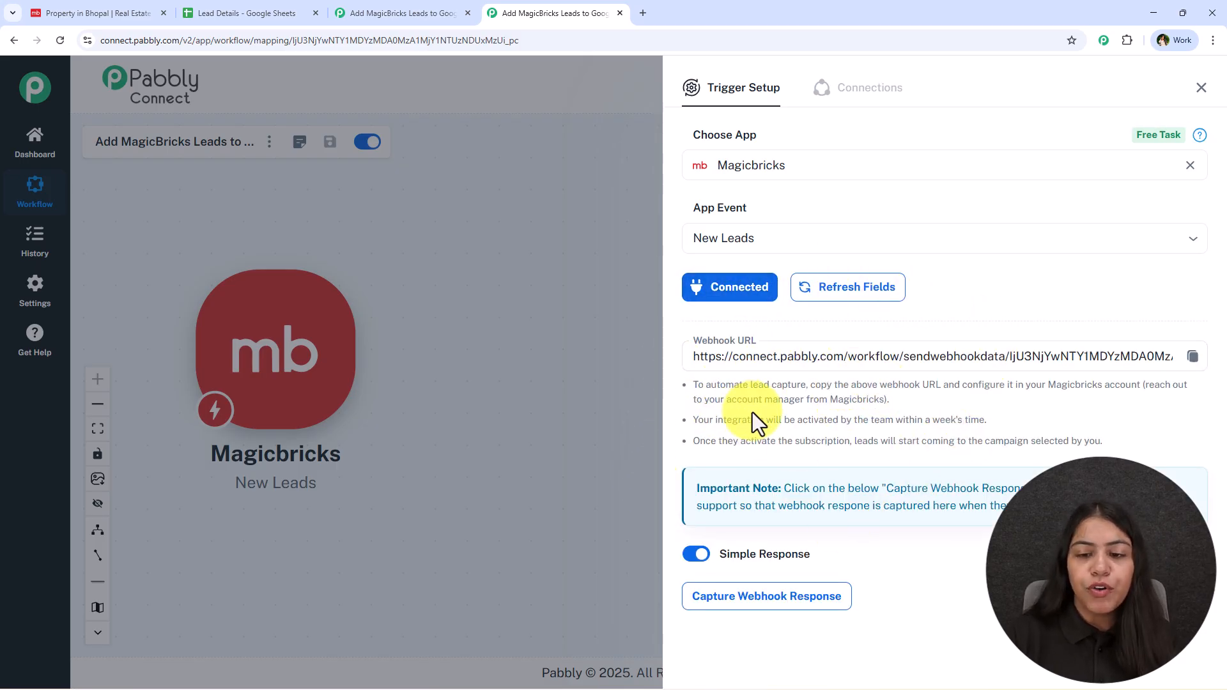
# Step: Copy the Magicbricks webhook URL so a test lead can be sent to it
pyautogui.click(1193, 358)
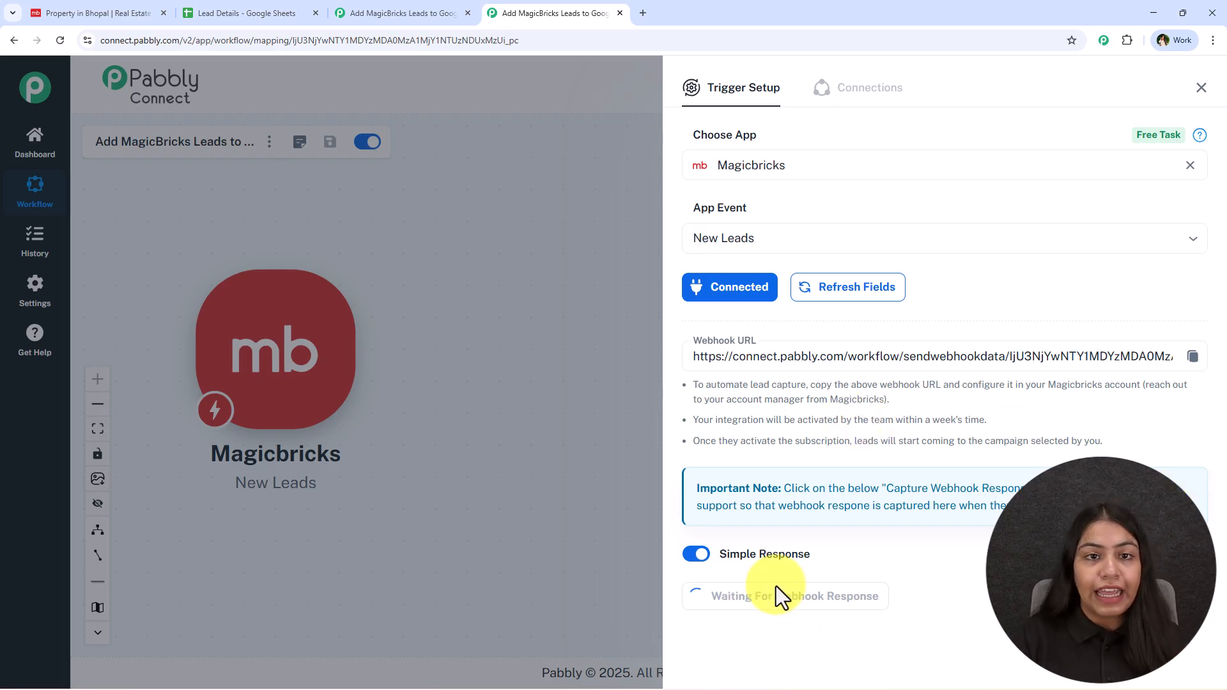
pyautogui.click(90, 13)
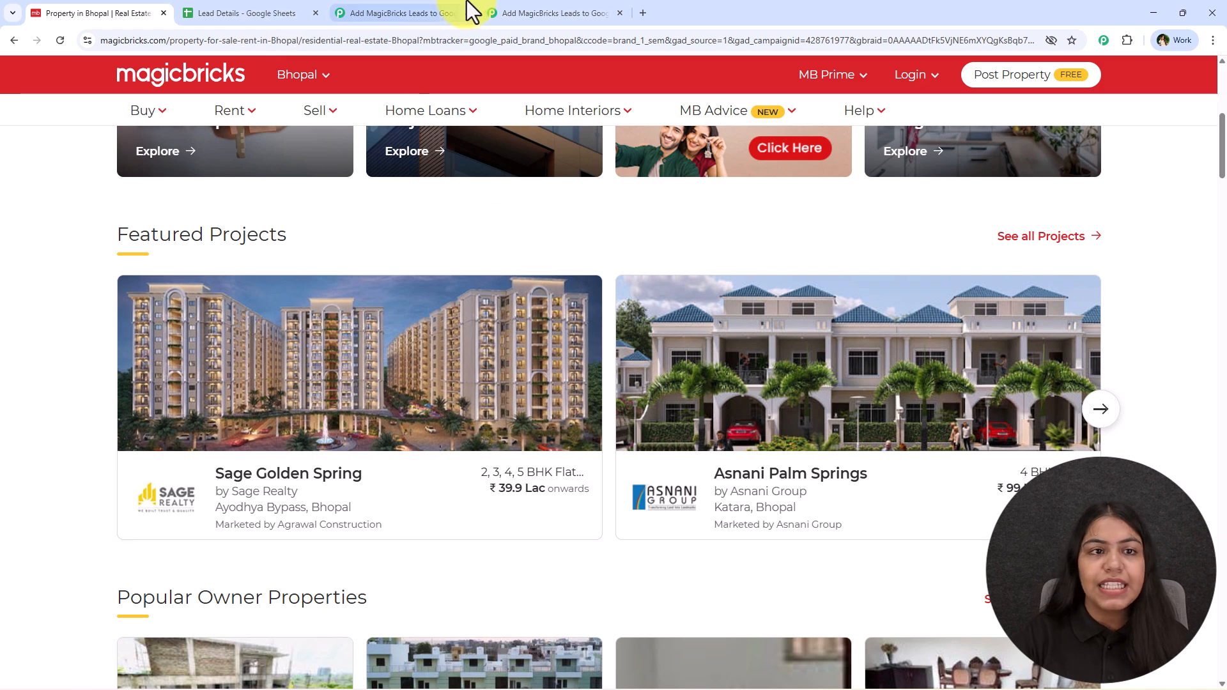
pyautogui.click(434, 8)
pyautogui.click(501, 11)
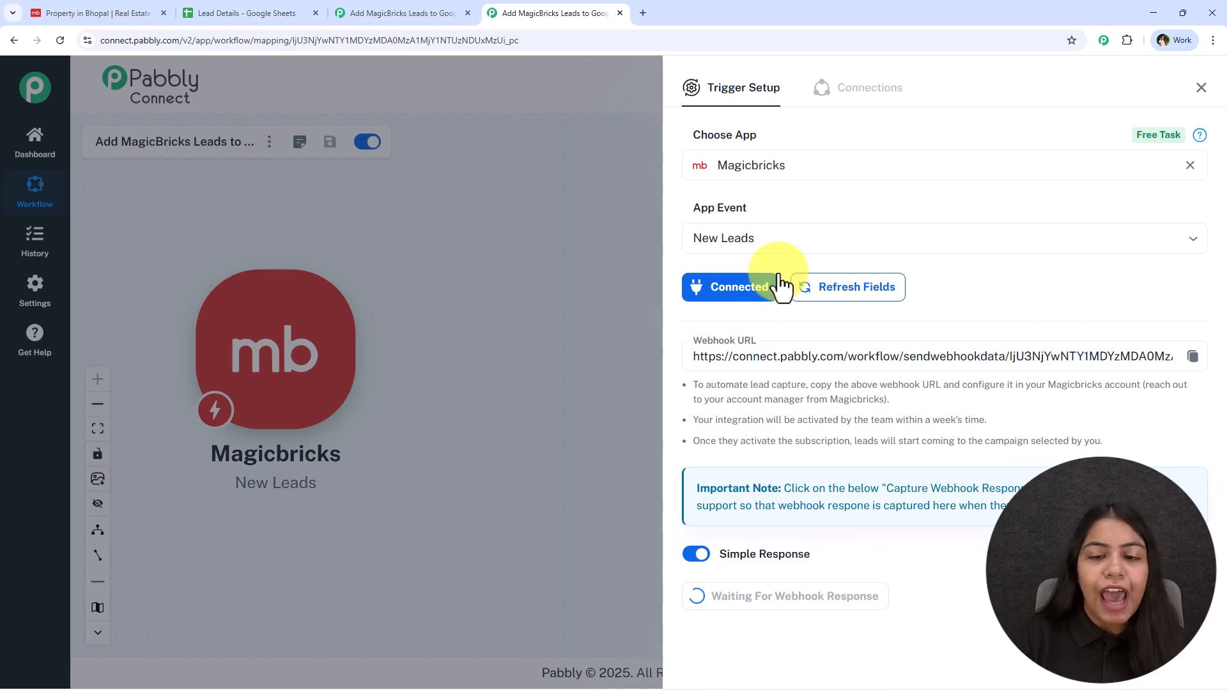
pyautogui.click(1192, 356)
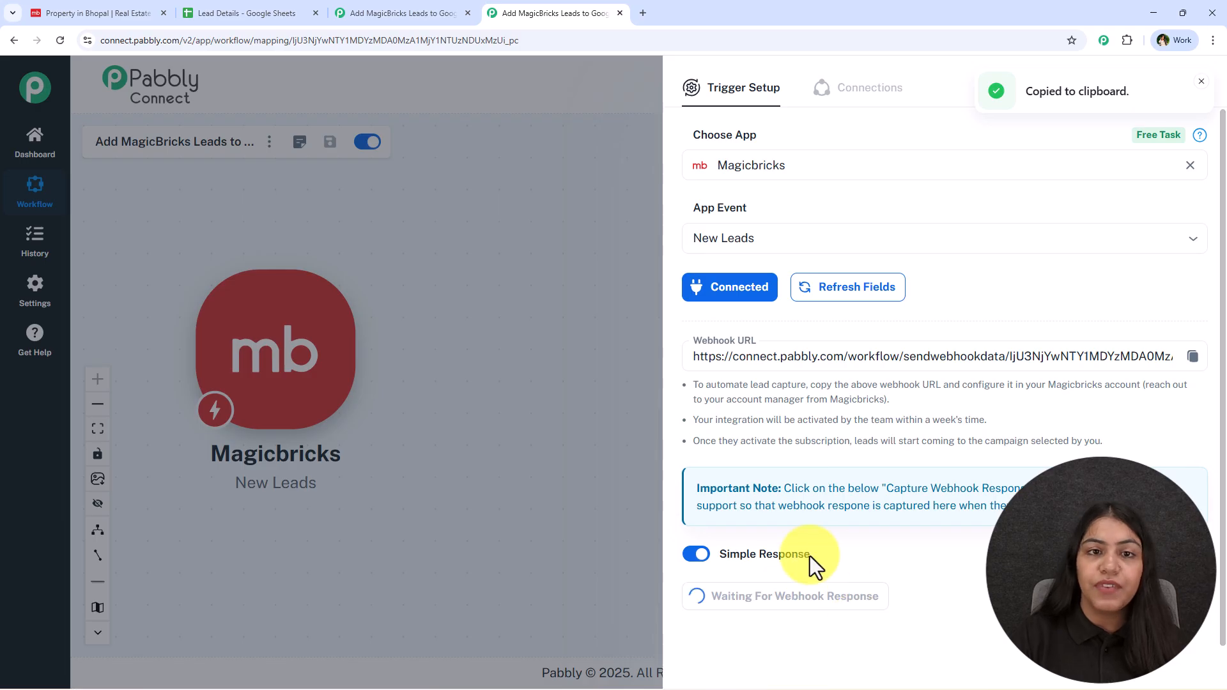
# Step: Review the captured test lead (3BHK, Indore) and close the Trigger Setup panel
pyautogui.moveTo(809, 559)
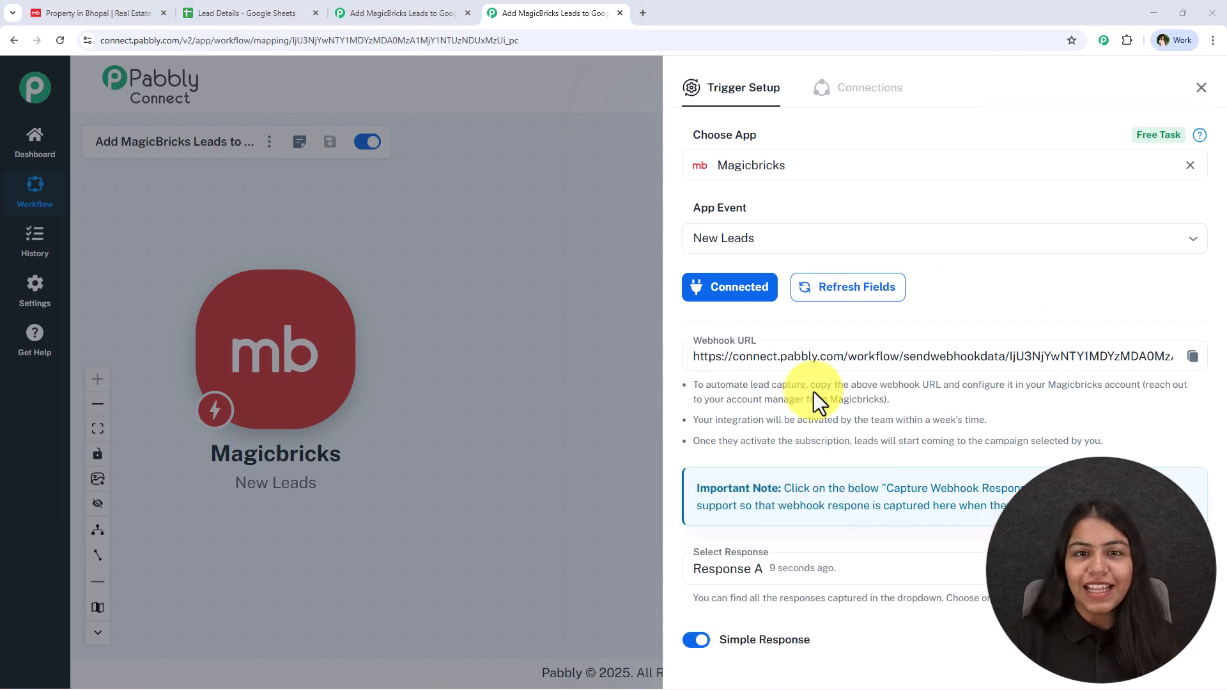
pyautogui.scroll(-3, 837, 380)
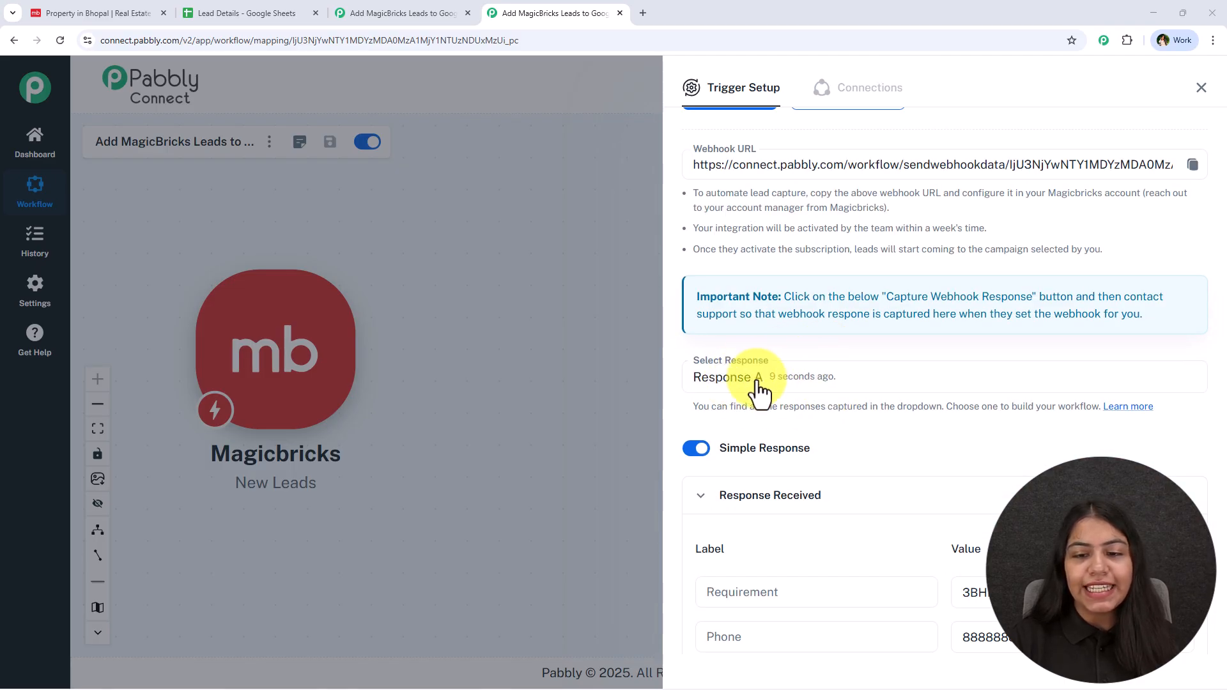
pyautogui.scroll(-5, 834, 332)
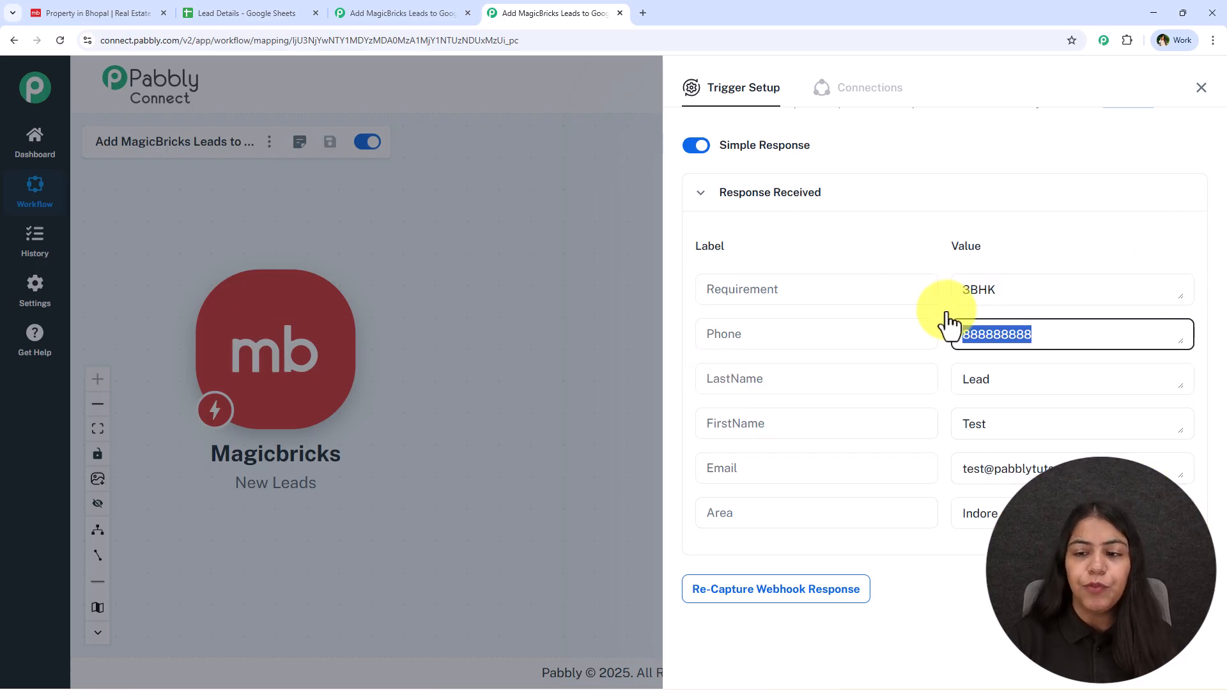
pyautogui.click(273, 12)
pyautogui.click(512, 12)
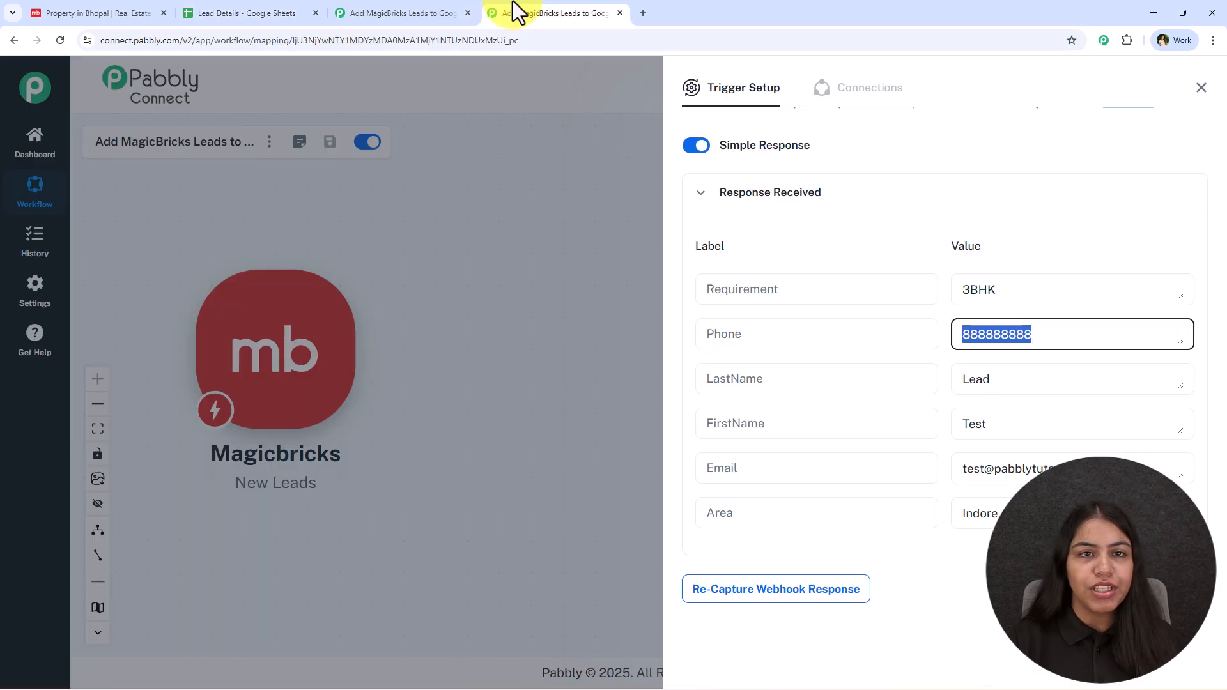
pyautogui.click(1199, 99)
# Step: Add a Google Sheets action with the Add New Row event and open its account connection
pyautogui.click(369, 355)
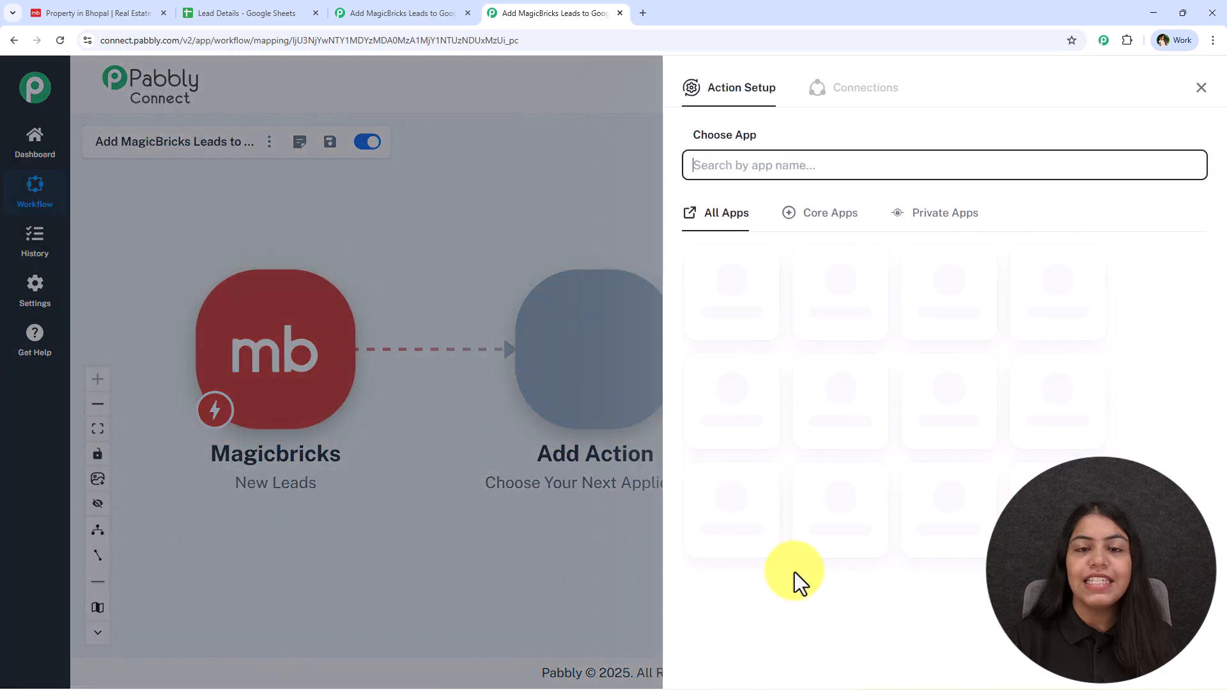
pyautogui.write('SHe')
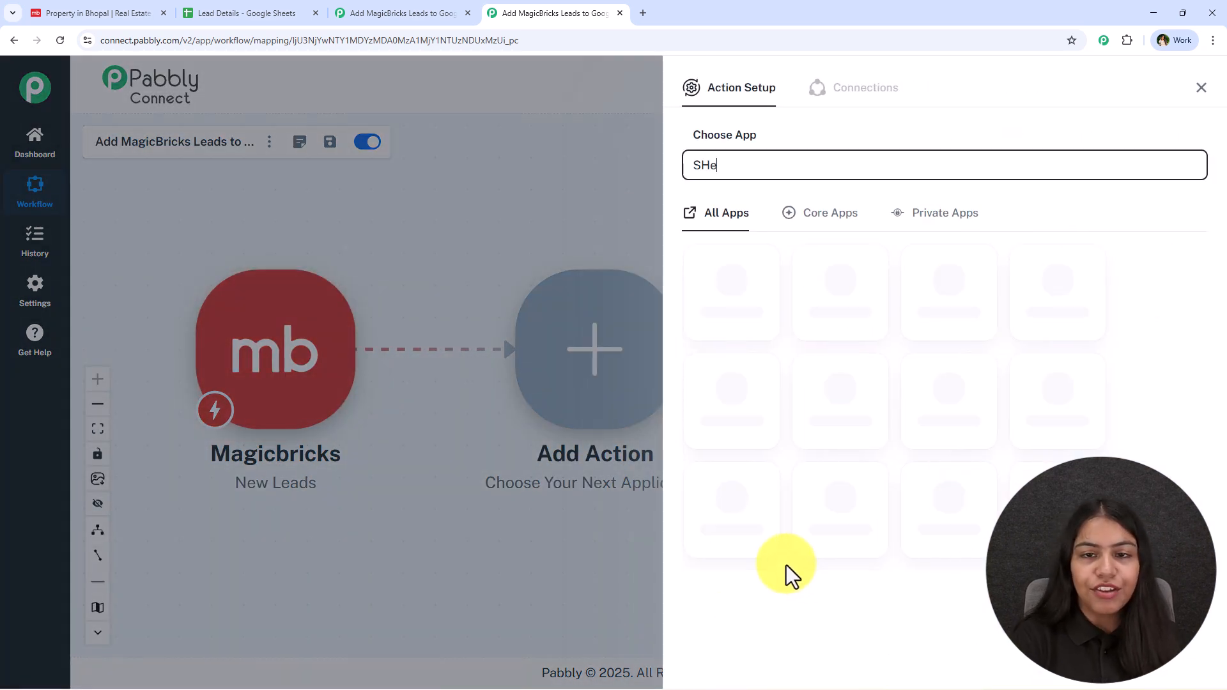
pyautogui.press('BackSpace')
pyautogui.press('BackSpace')
pyautogui.press('BackSpace')
pyautogui.write('Sheets')
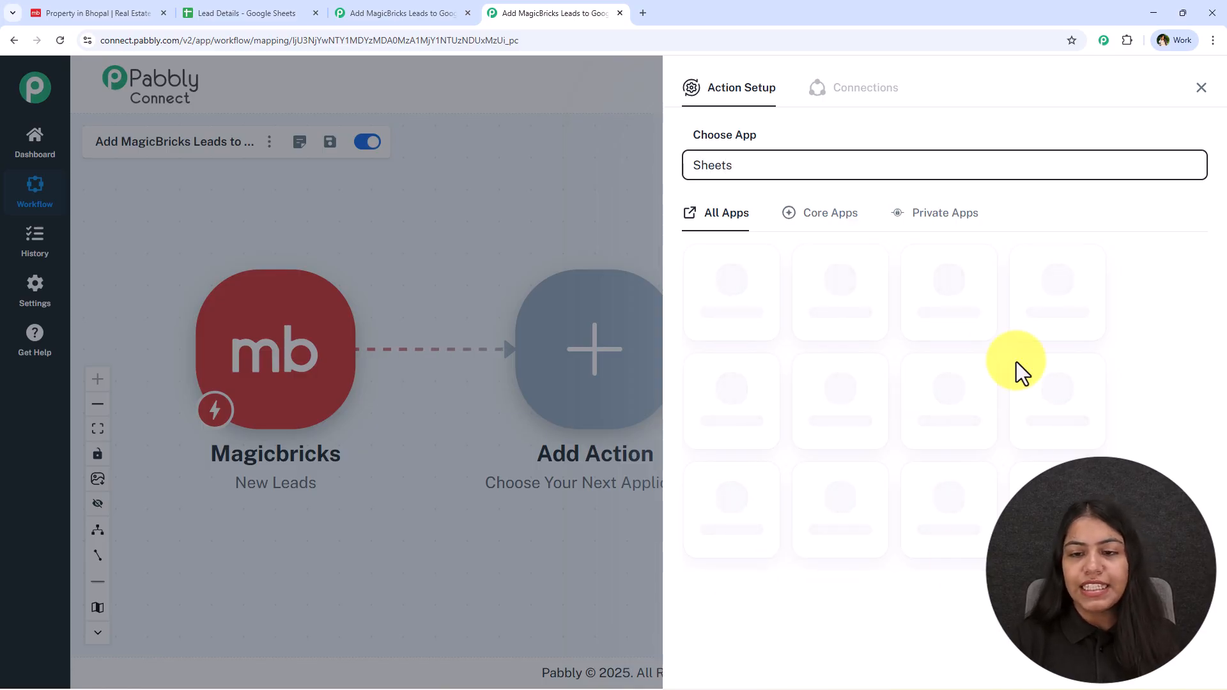
pyautogui.click(731, 294)
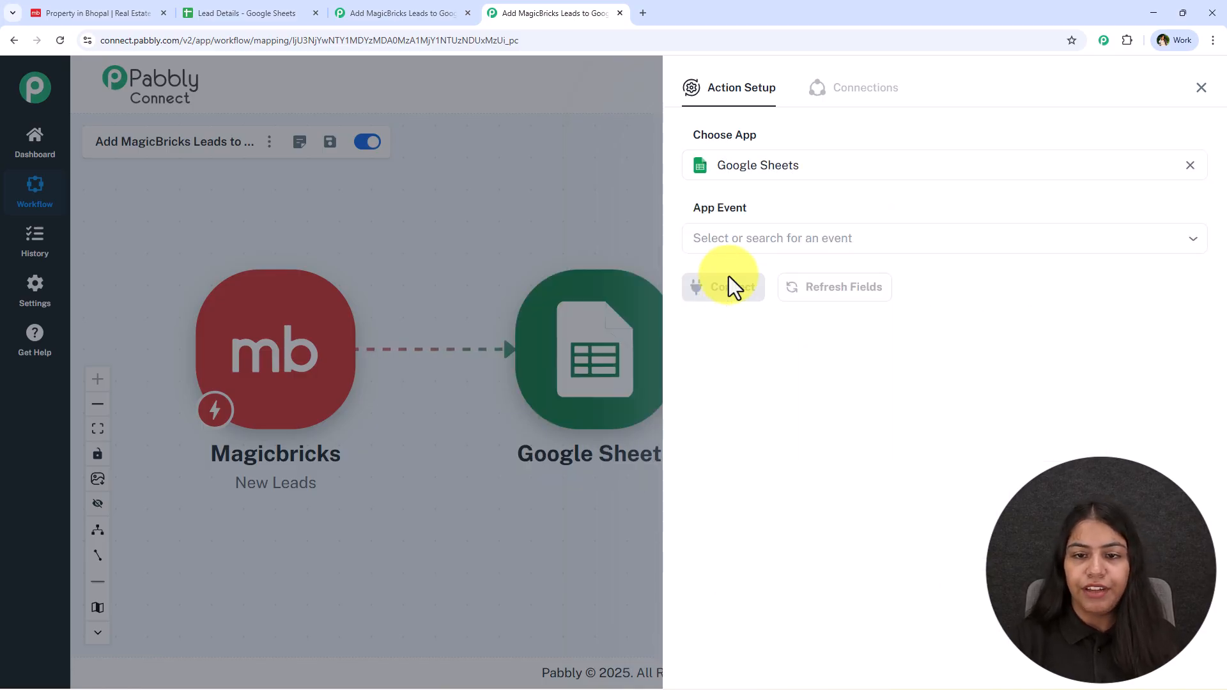
pyautogui.click(726, 238)
pyautogui.click(889, 289)
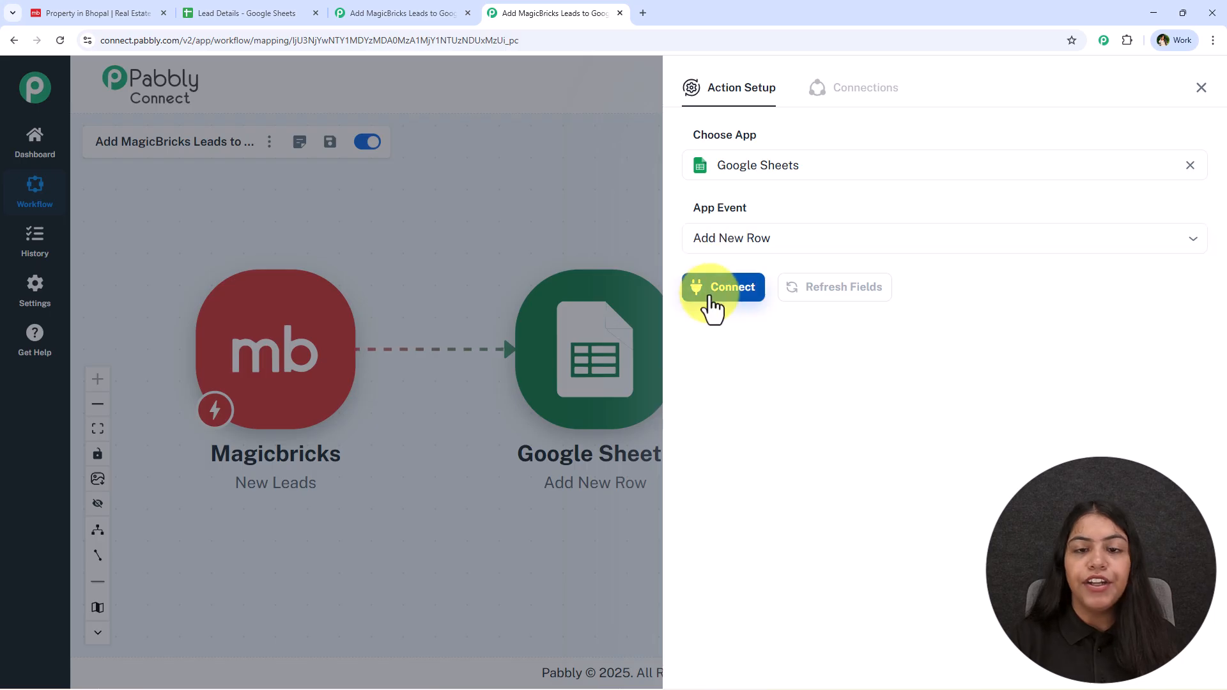
pyautogui.click(709, 295)
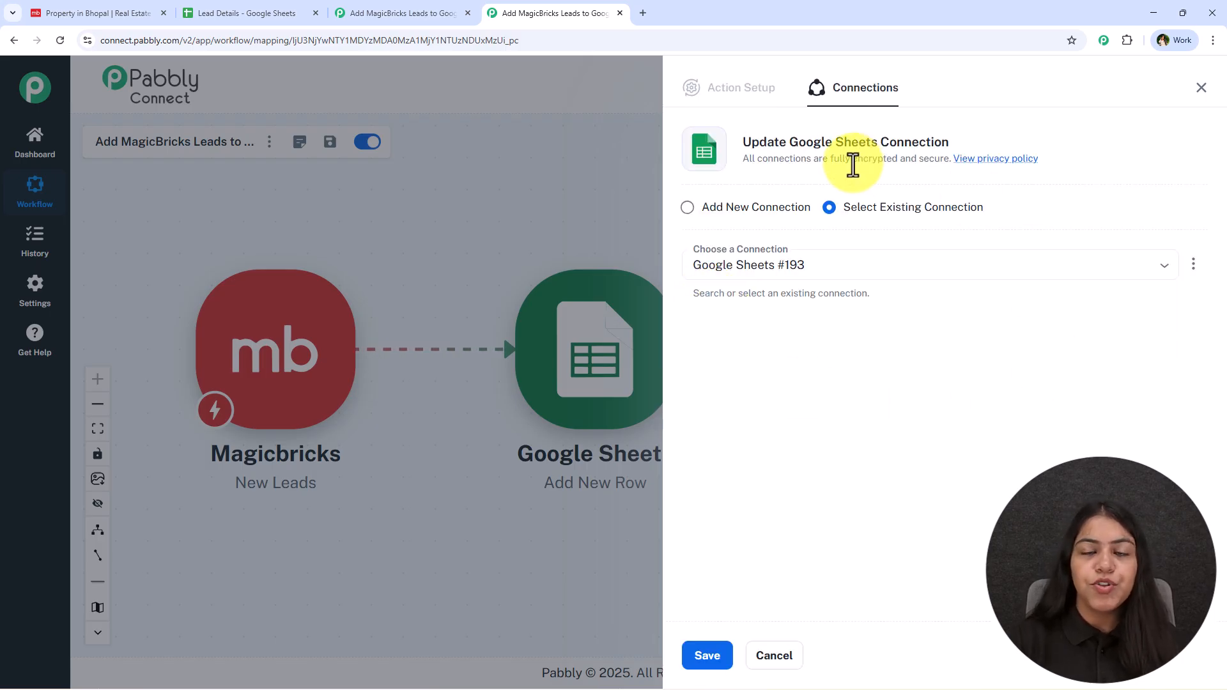
pyautogui.moveTo(845, 207); pyautogui.dragTo(1000, 219)
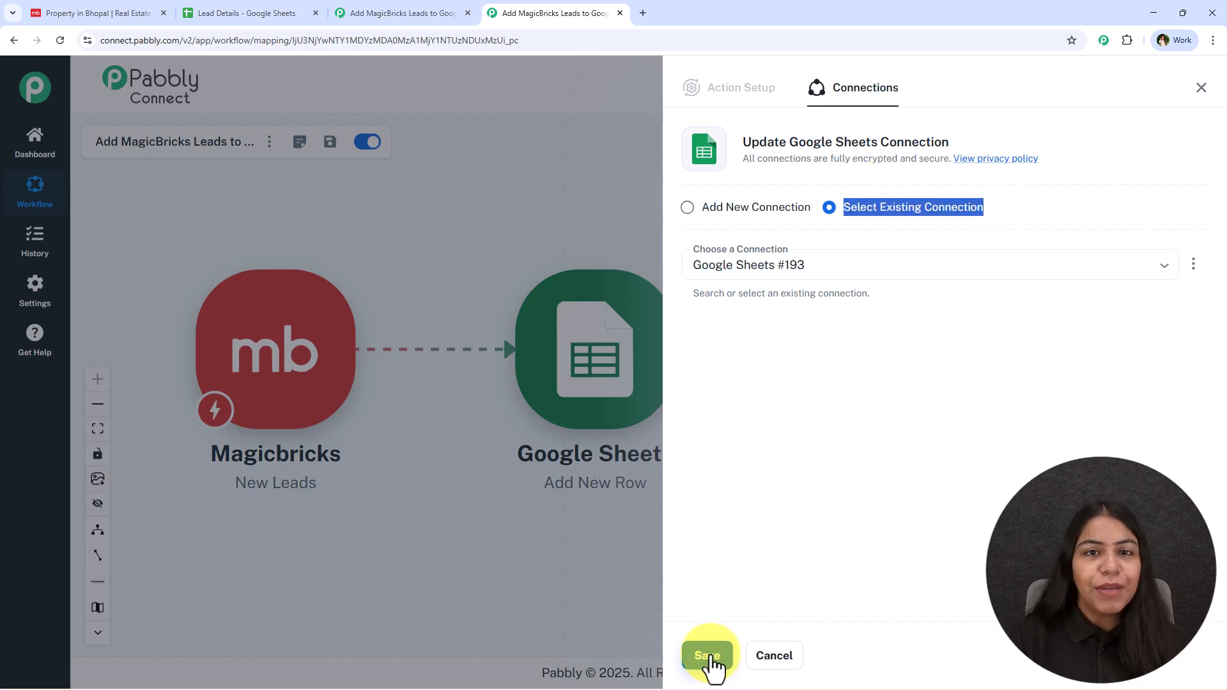
# Step: Create a new Google Sheets connection by signing in with a Google account and allowing Pabbly access
pyautogui.click(761, 203)
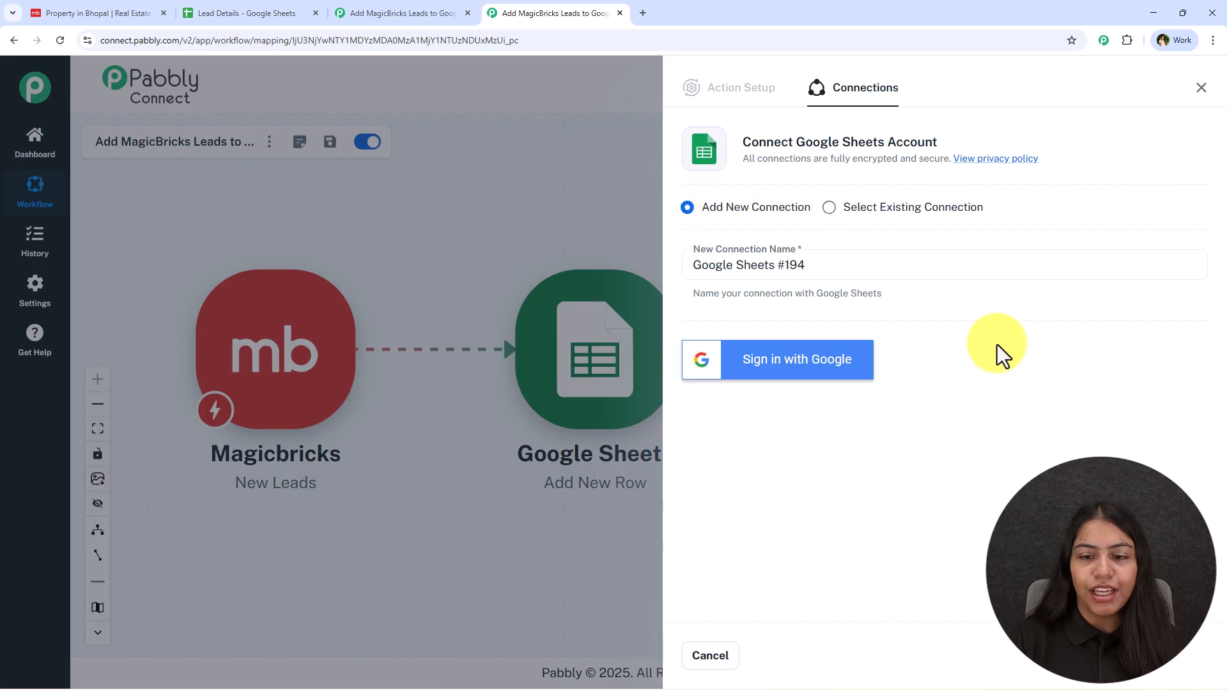
pyautogui.click(832, 368)
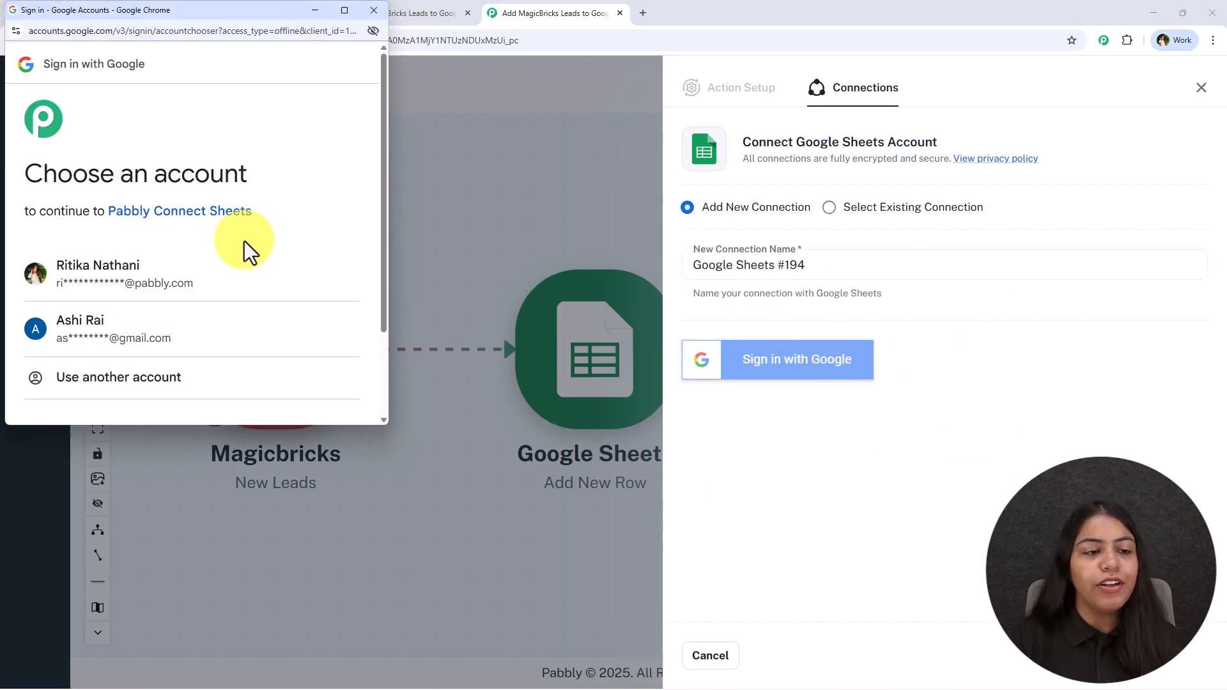
pyautogui.click(241, 290)
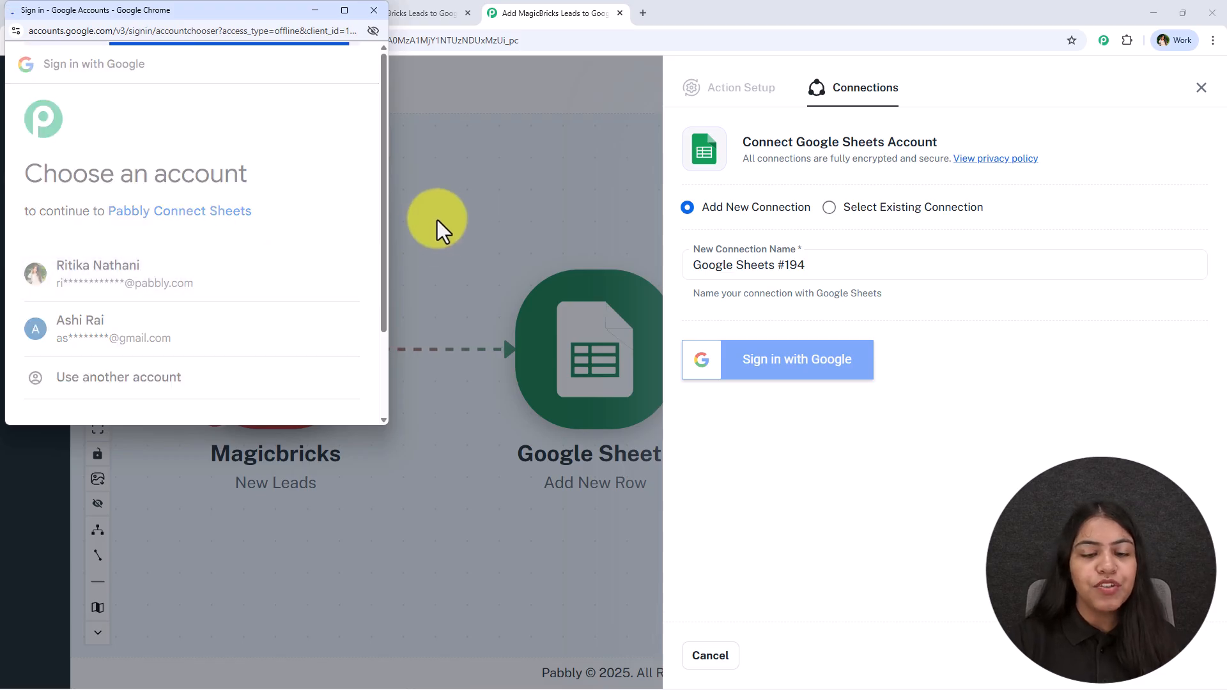
pyautogui.scroll(-3, 188, 245)
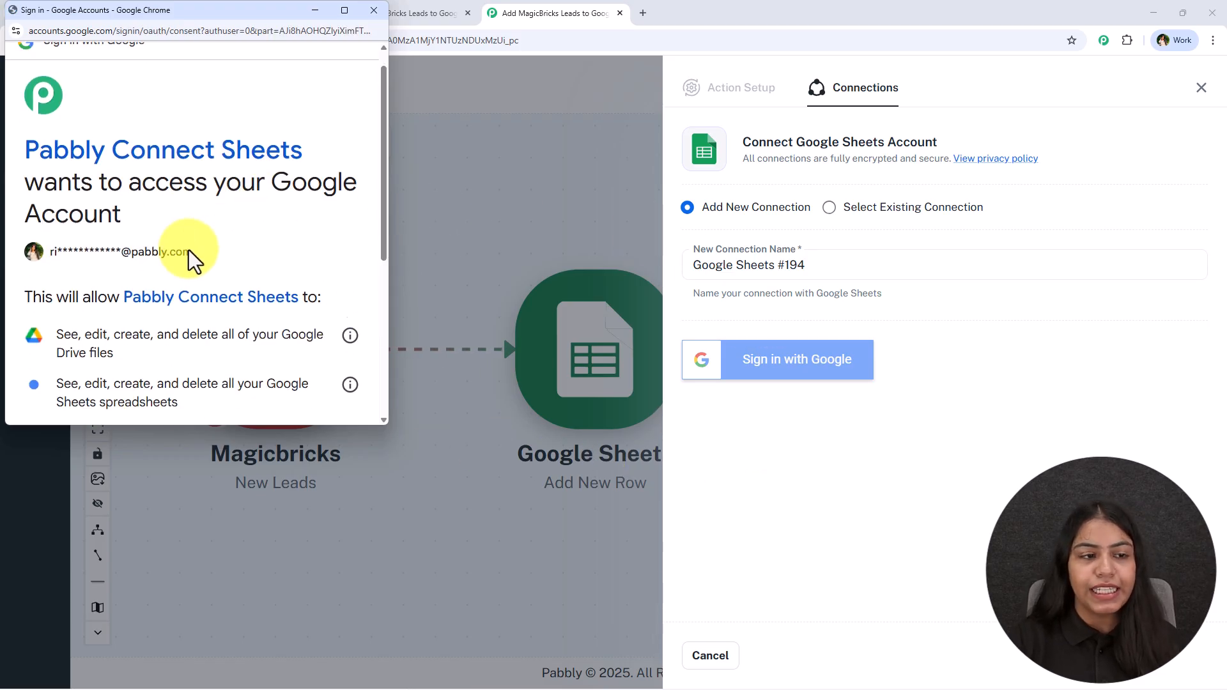
pyautogui.moveTo(45, 165); pyautogui.dragTo(114, 185)
pyautogui.moveTo(57, 215); pyautogui.dragTo(250, 251)
pyautogui.scroll(-2, 250, 251)
pyautogui.click(287, 348)
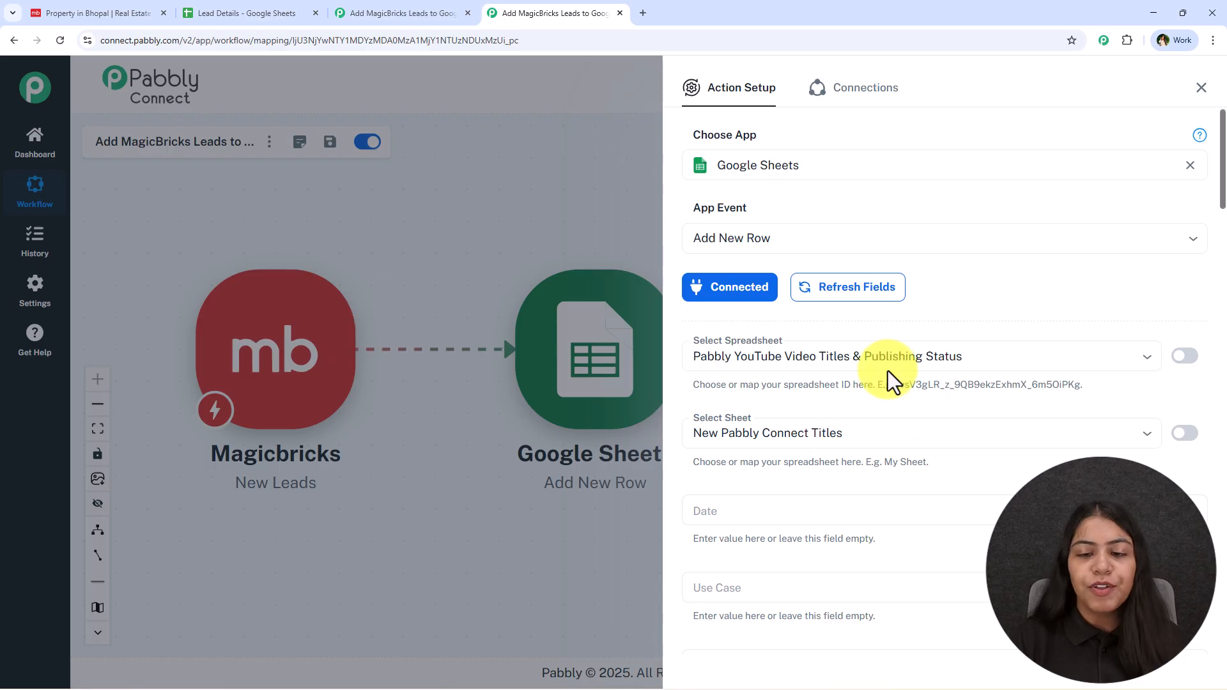
# Step: Select the Lead Details spreadsheet for the Add New Row action
pyautogui.click(294, 12)
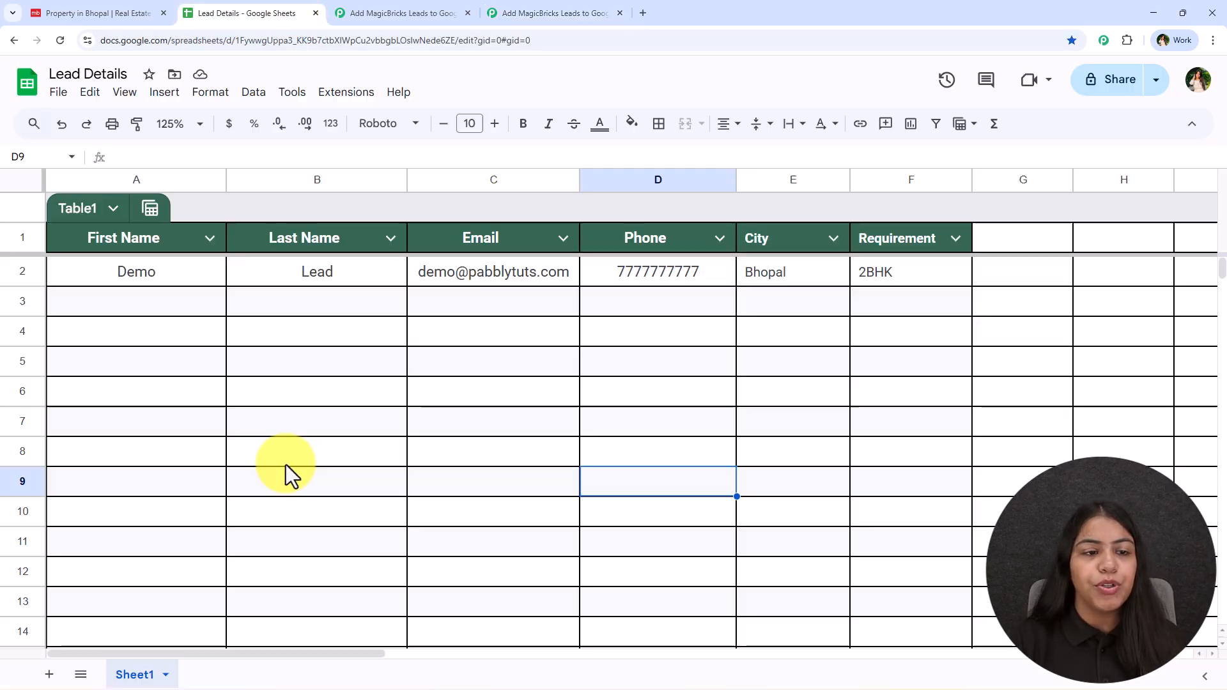
pyautogui.click(505, 14)
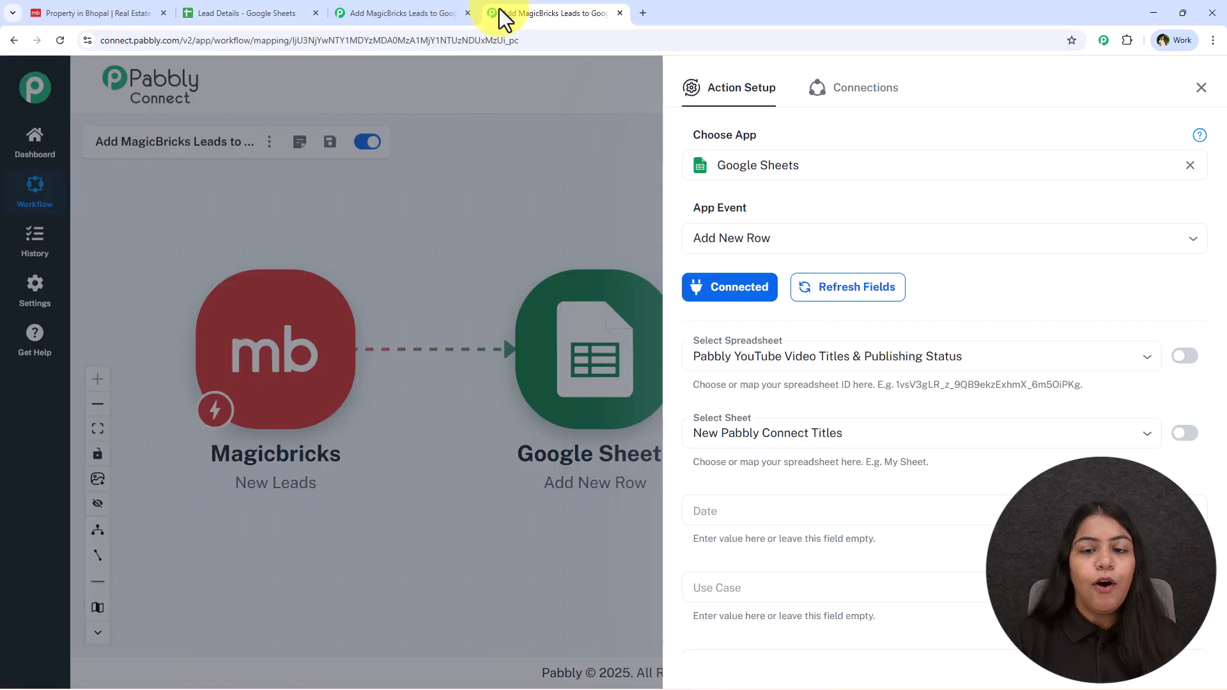
pyautogui.click(773, 362)
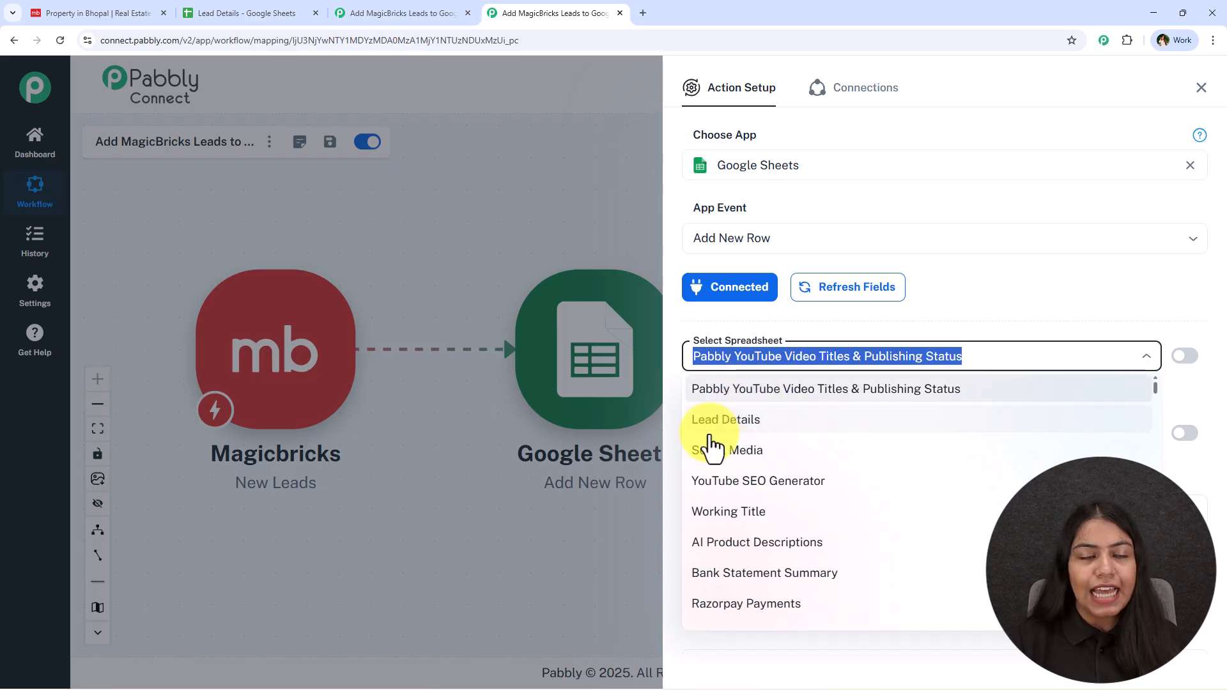
pyautogui.click(255, 14)
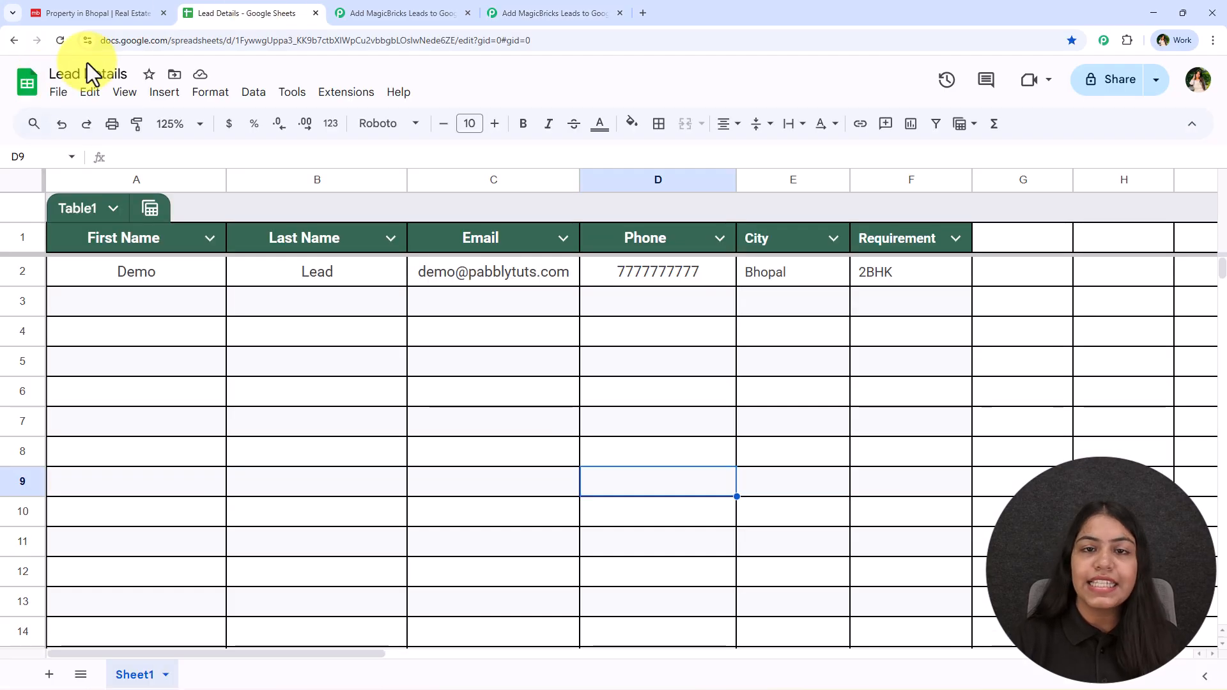
pyautogui.click(531, 13)
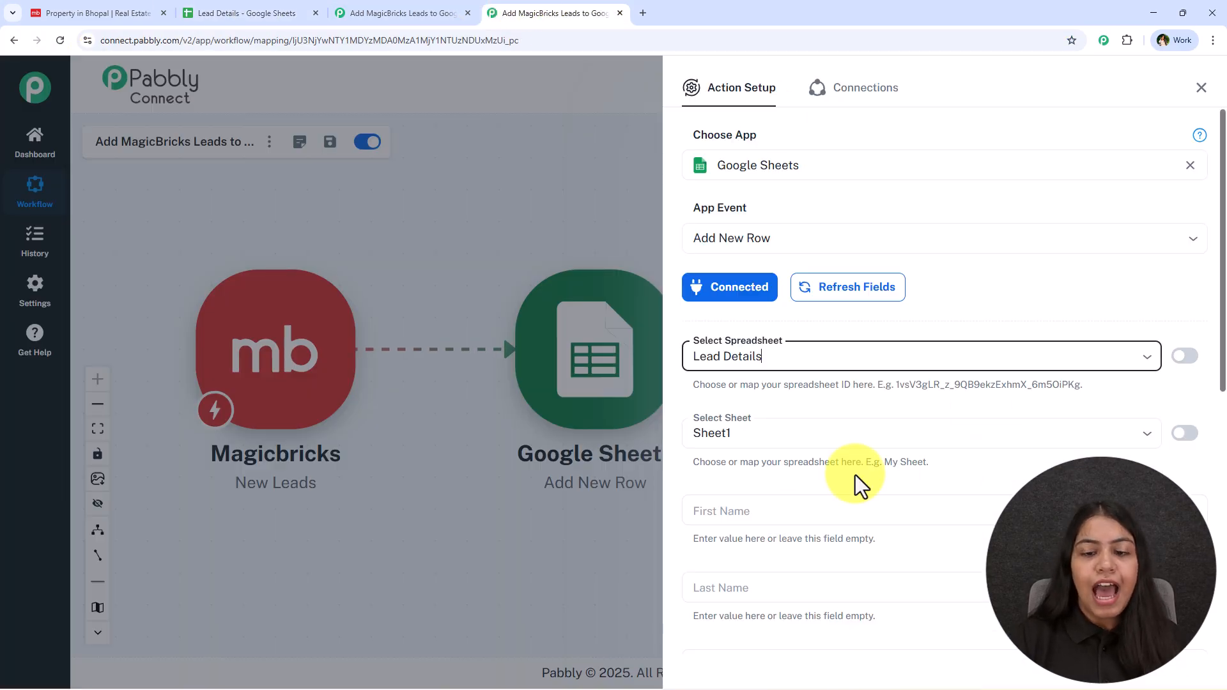
# Step: Compare the Sheet1 row fields with the Lead Details column headers, starting at First Name
pyautogui.click(247, 13)
pyautogui.click(494, 19)
pyautogui.scroll(-6, 888, 255)
pyautogui.scroll(-2, 769, 613)
pyautogui.click(217, 10)
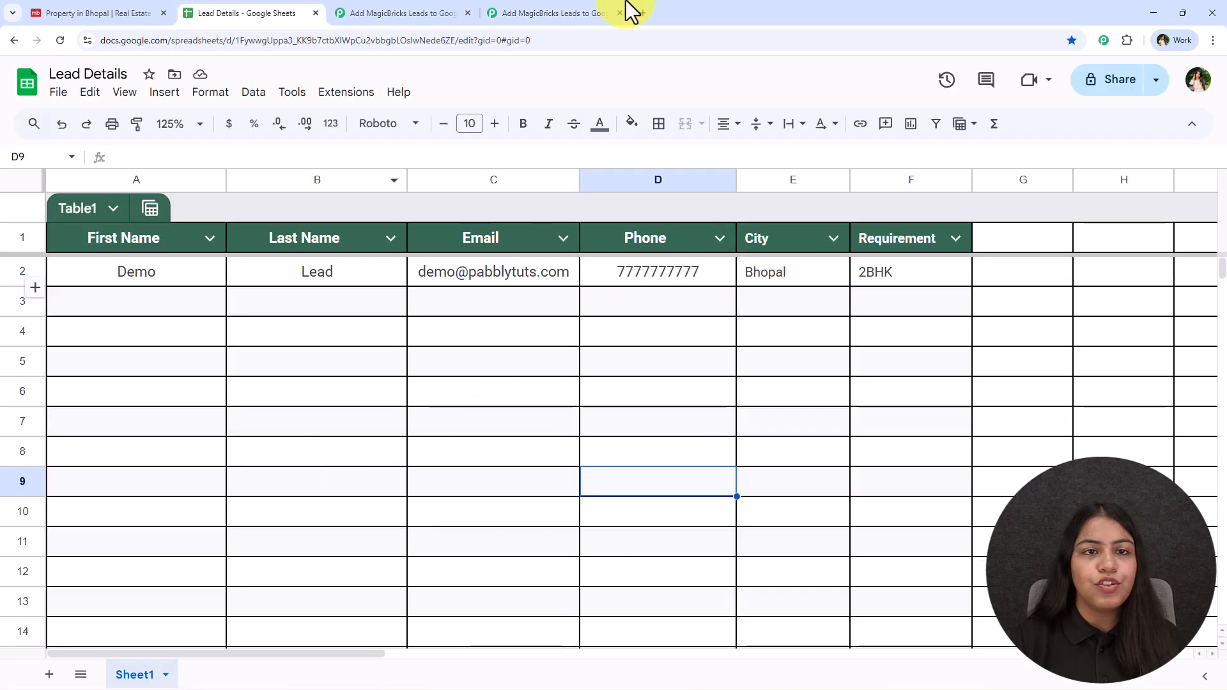
pyautogui.click(542, 19)
pyautogui.click(745, 195)
# Step: Clear 'Test' and map the lead's FirstName and LastName into First Name and Last Name
pyautogui.write('Test')
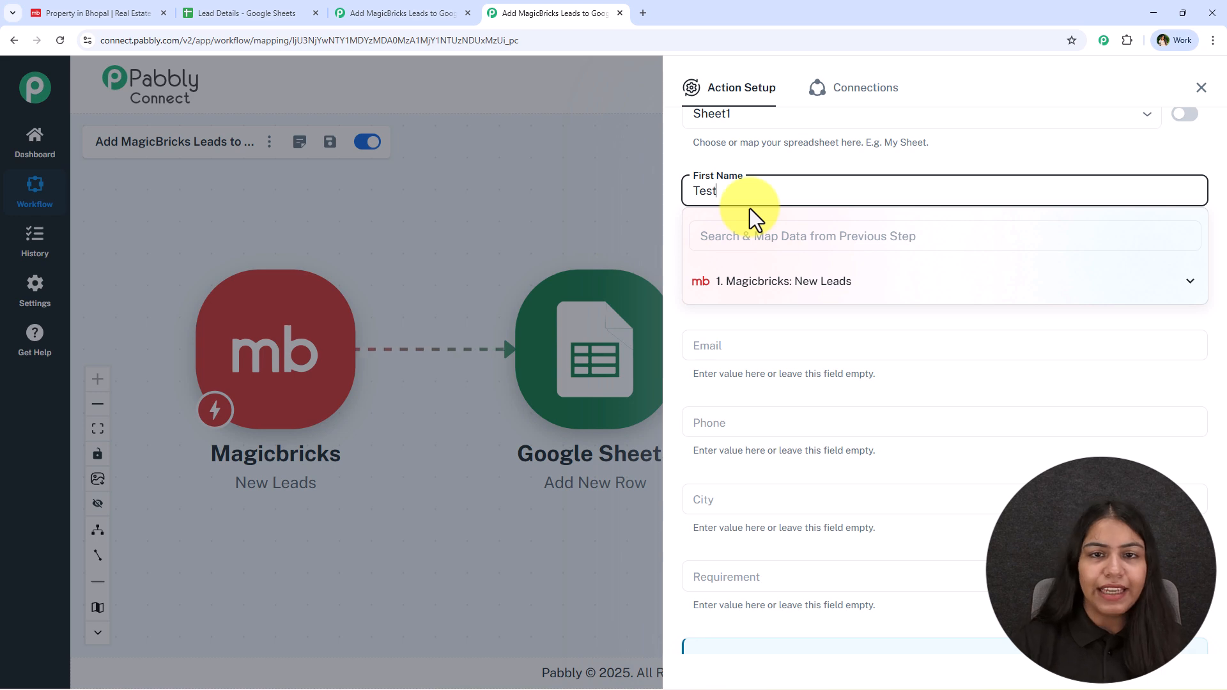
pyautogui.press('BackSpace')
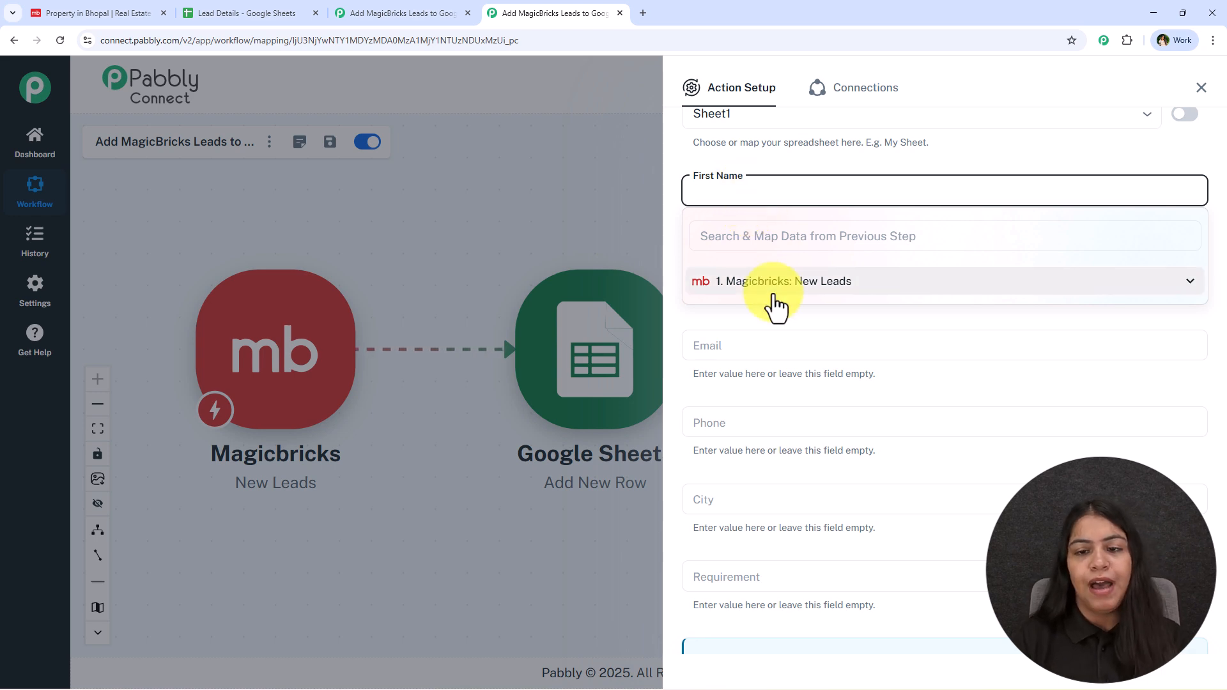
pyautogui.click(770, 291)
pyautogui.click(903, 399)
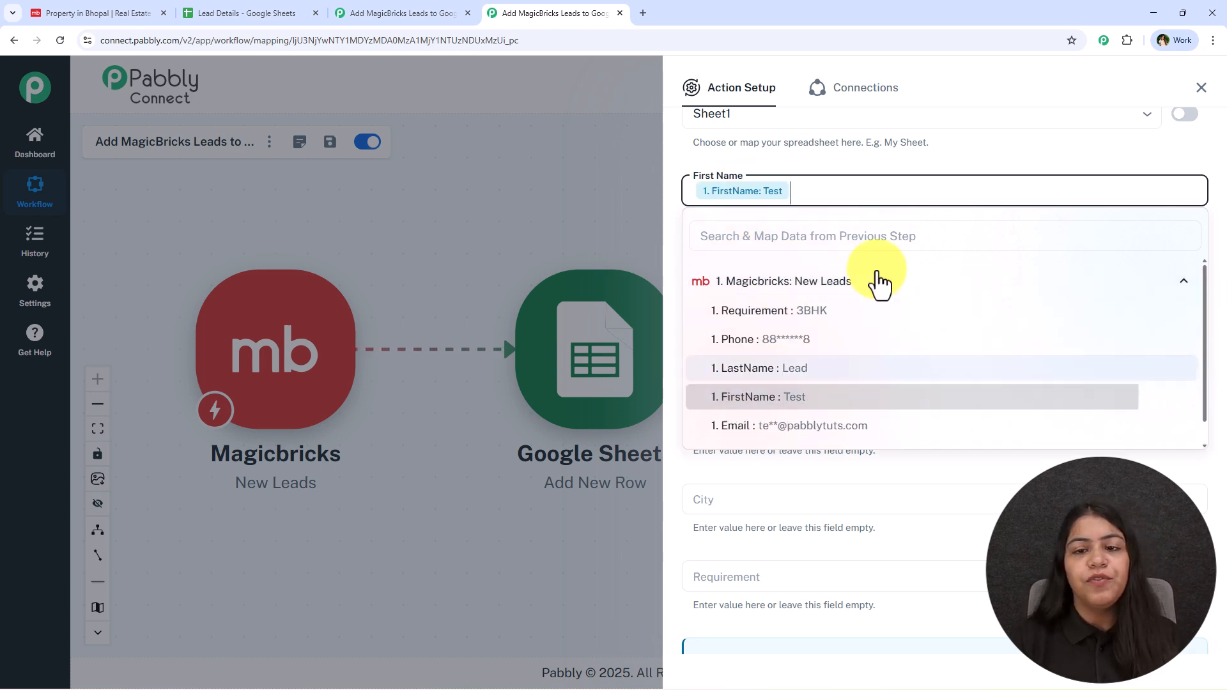
pyautogui.click(773, 165)
pyautogui.click(760, 265)
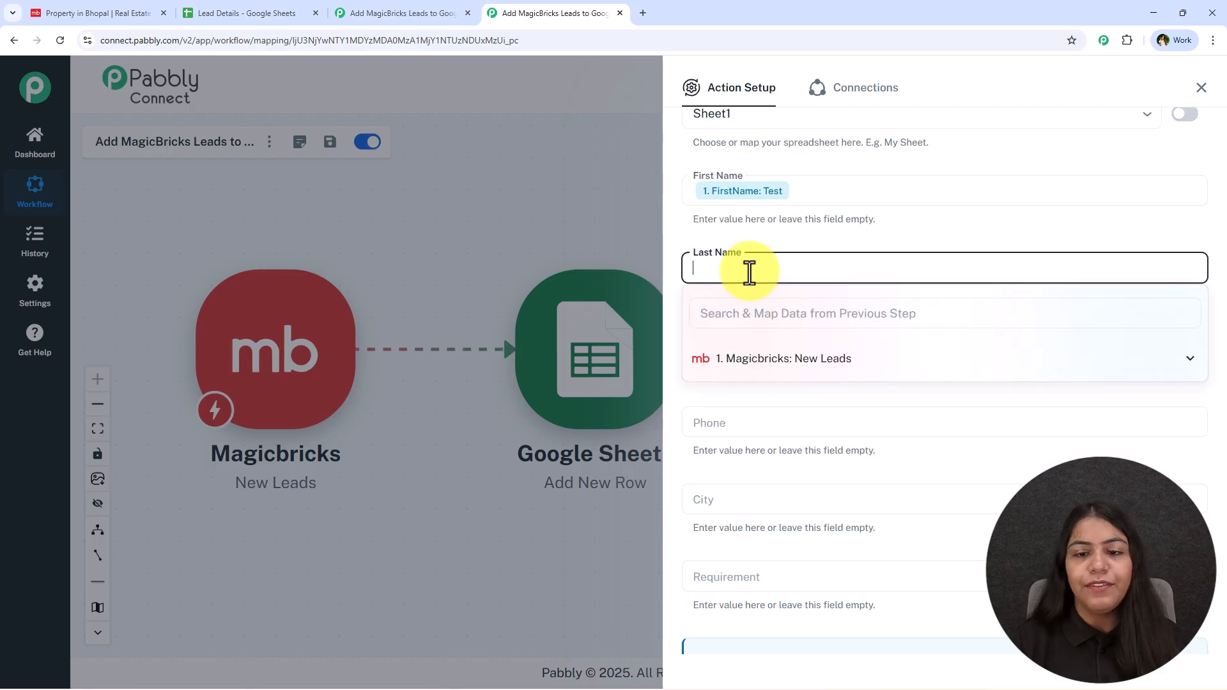
pyautogui.click(761, 359)
pyautogui.click(920, 445)
pyautogui.click(824, 249)
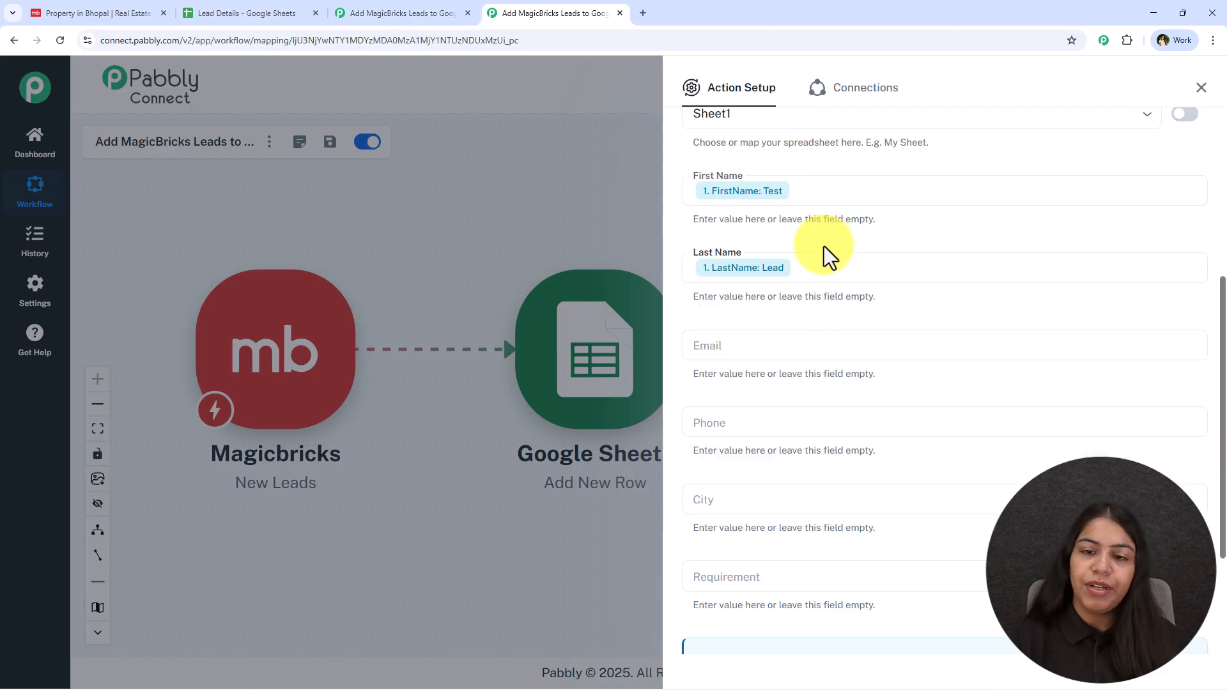
# Step: Map the lead's Email and Phone into the Email and Phone fields
pyautogui.click(782, 342)
pyautogui.click(797, 431)
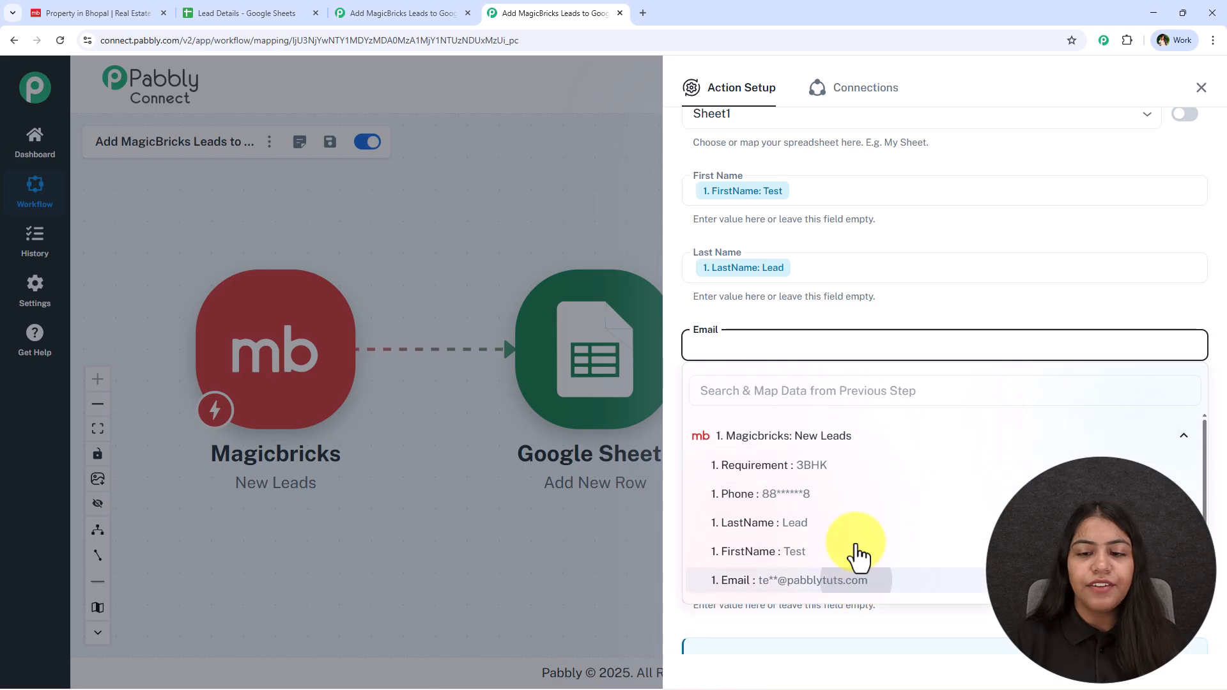
pyautogui.click(854, 580)
pyautogui.click(826, 319)
pyautogui.scroll(-2, 826, 326)
pyautogui.click(737, 297)
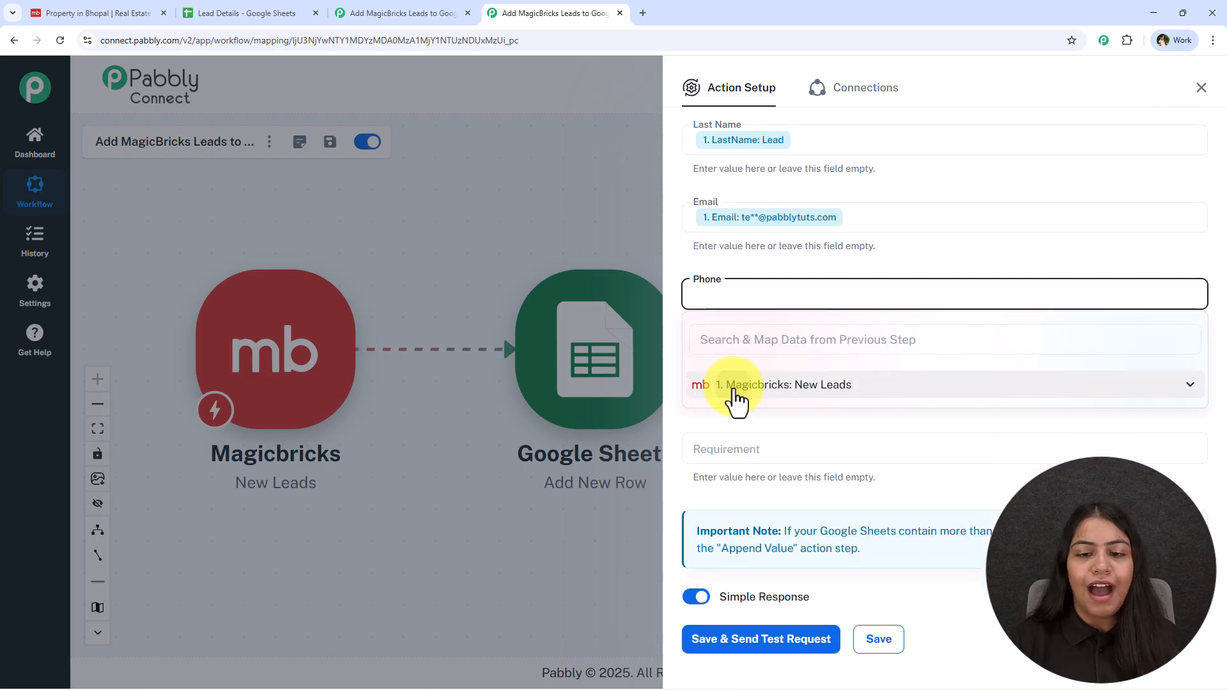
pyautogui.click(735, 386)
pyautogui.click(797, 453)
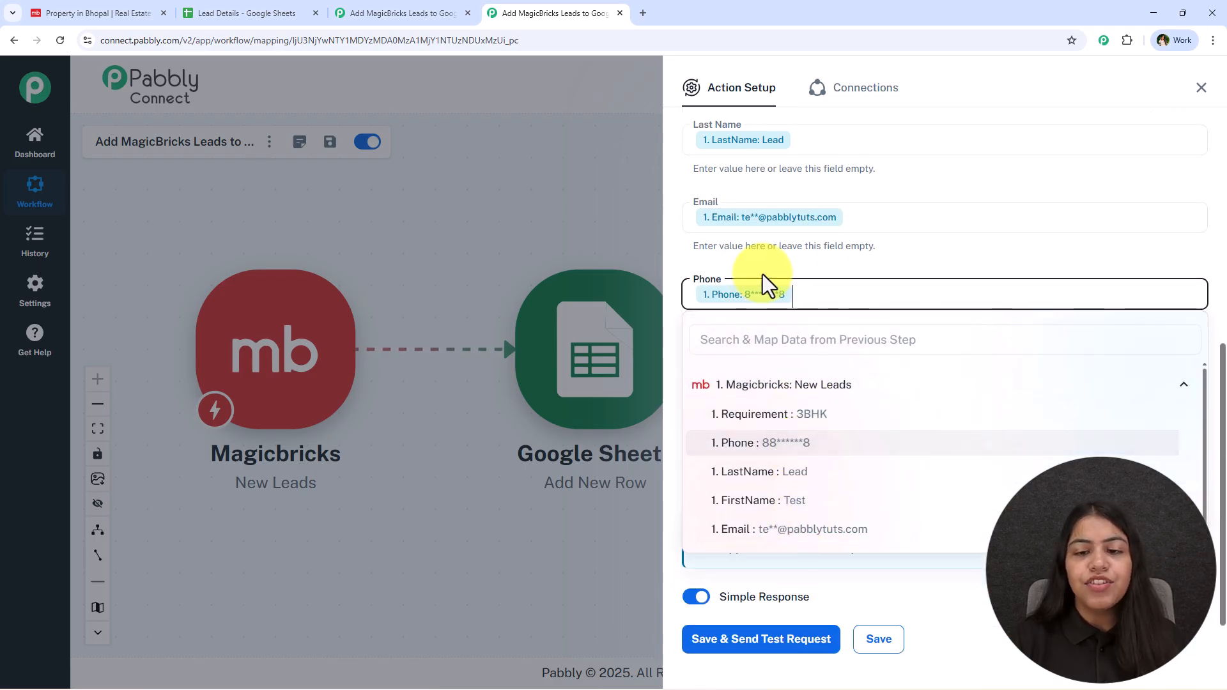
# Step: Map the lead's Area into City and Requirement into Requirement
pyautogui.click(743, 367)
pyautogui.click(767, 465)
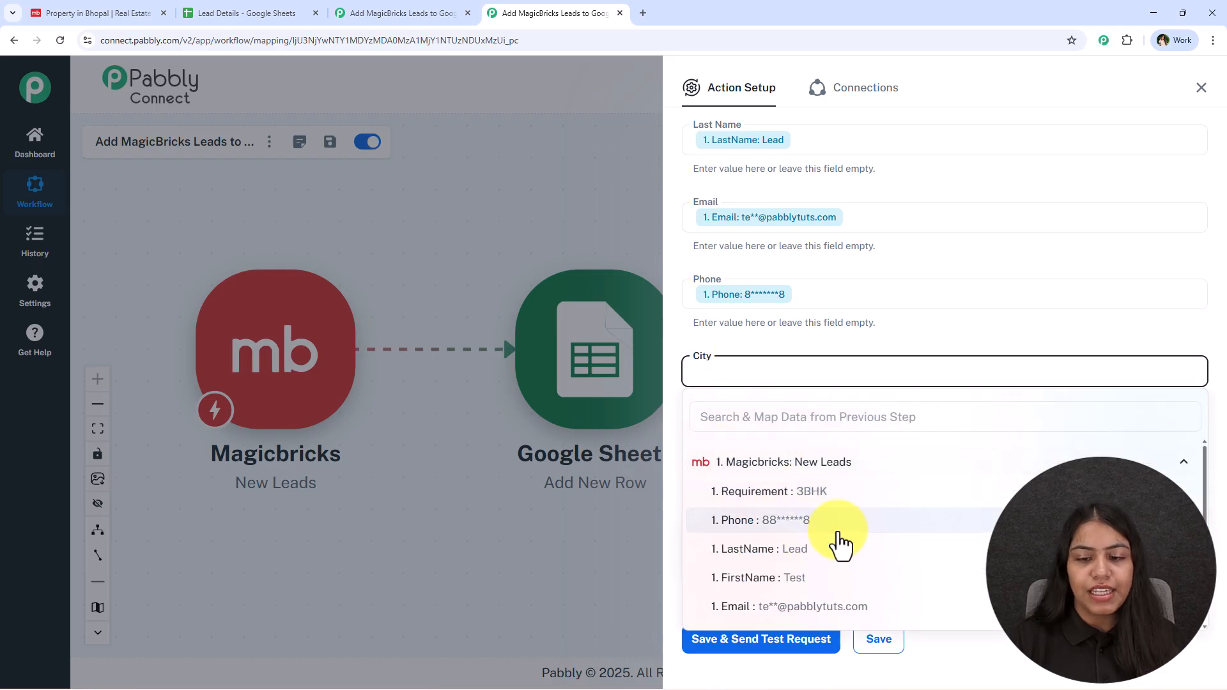
pyautogui.scroll(-1, 824, 578)
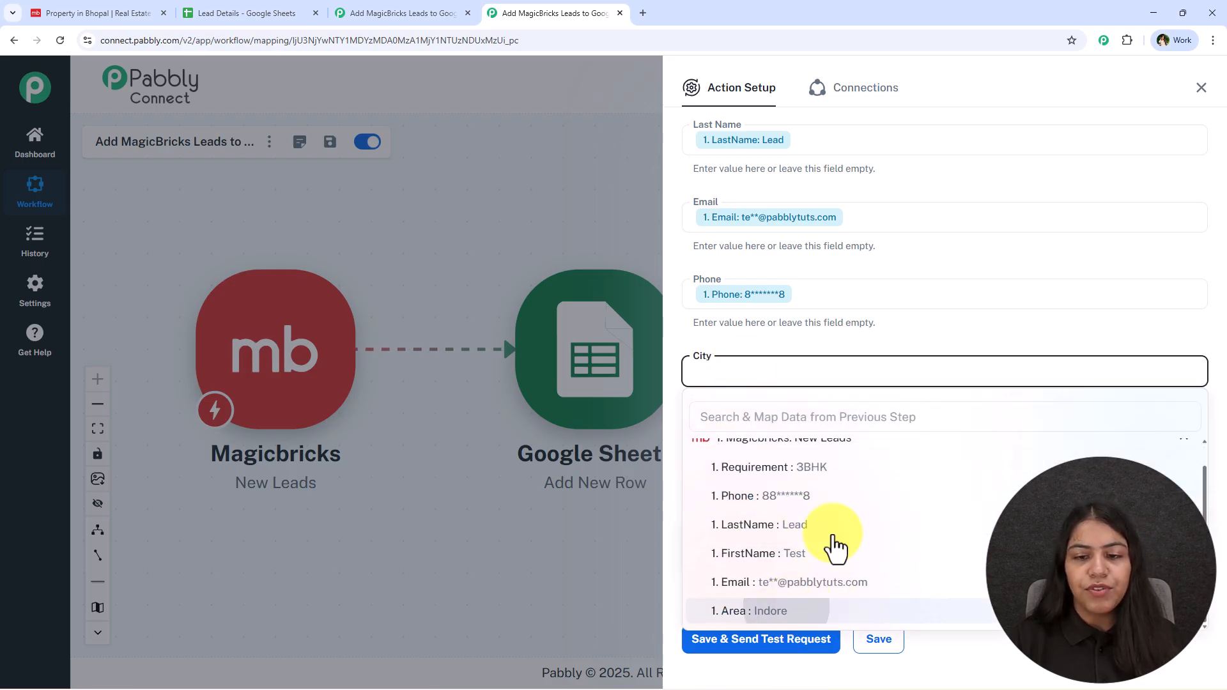
pyautogui.click(798, 610)
pyautogui.click(739, 450)
pyautogui.scroll(-1, 842, 372)
pyautogui.click(820, 495)
pyautogui.scroll(-1, 875, 595)
pyautogui.scroll(1, 867, 587)
pyautogui.click(844, 518)
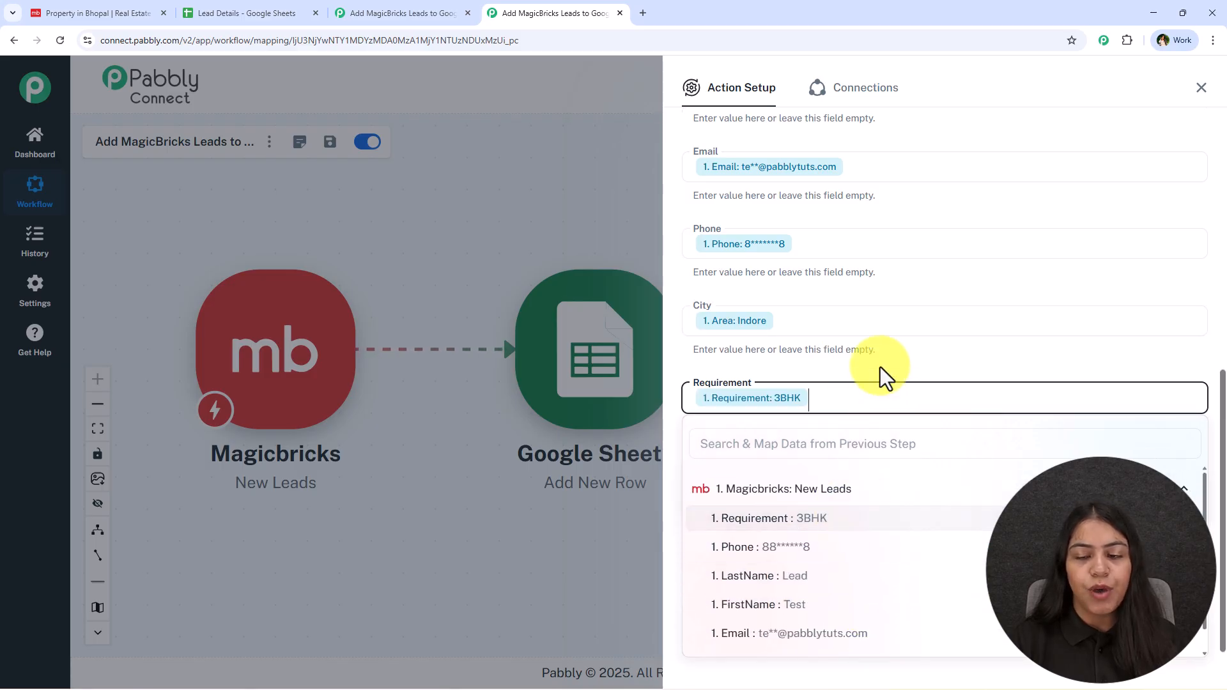
# Step: Save the Google Sheets step, send a test request, and close the step panel
pyautogui.scroll(2, 716, 443)
pyautogui.scroll(1, 831, 230)
pyautogui.scroll(-4, 837, 320)
pyautogui.click(767, 596)
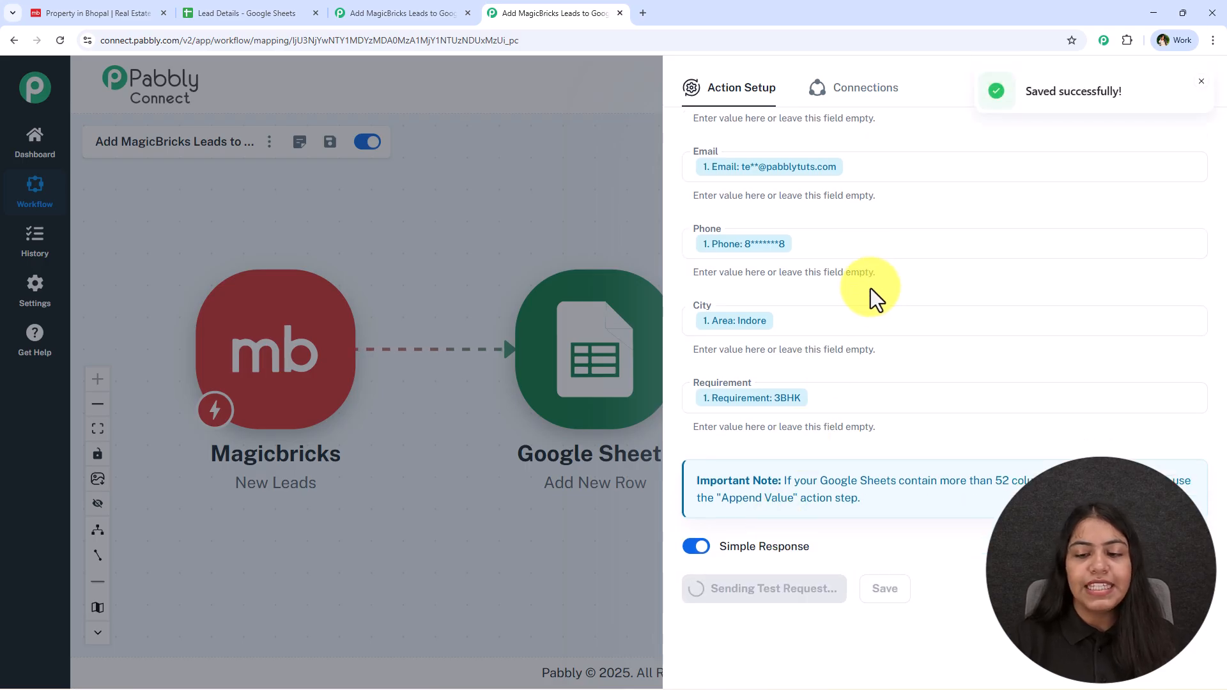
pyautogui.scroll(-6, 878, 343)
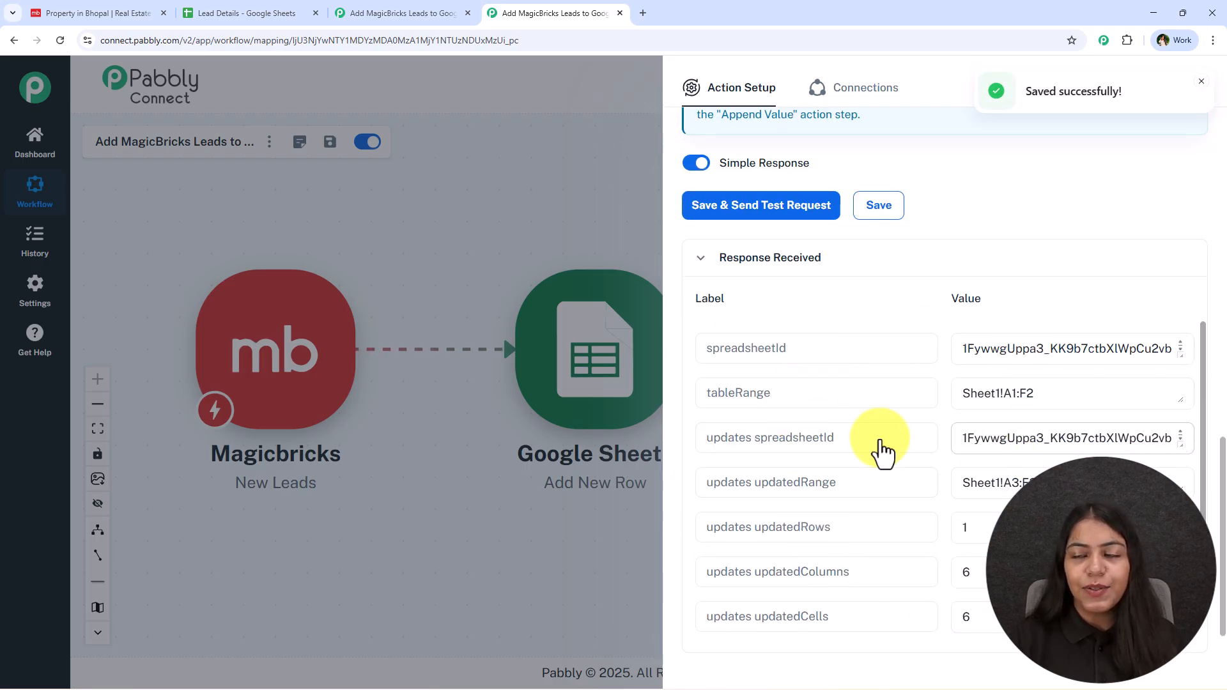
pyautogui.click(1202, 82)
pyautogui.click(1201, 90)
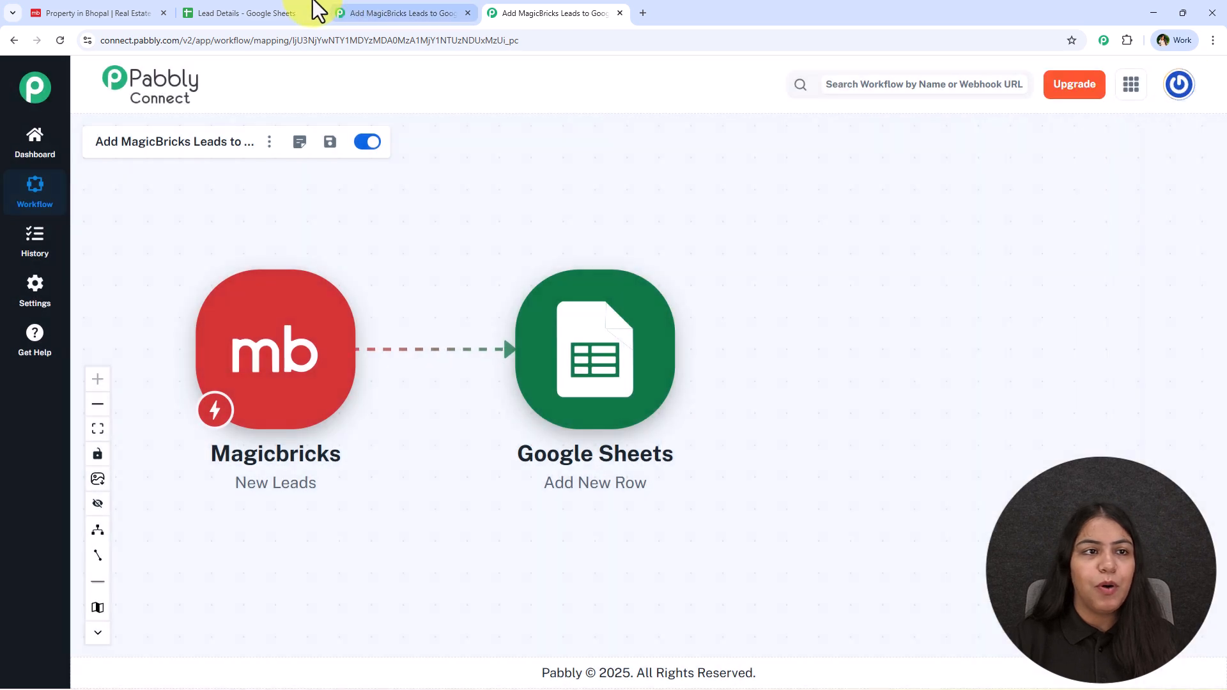
# Step: Check row 3 of Lead Details for the test lead's values: Test, Lead, Indore, 3BHK
pyautogui.click(282, 13)
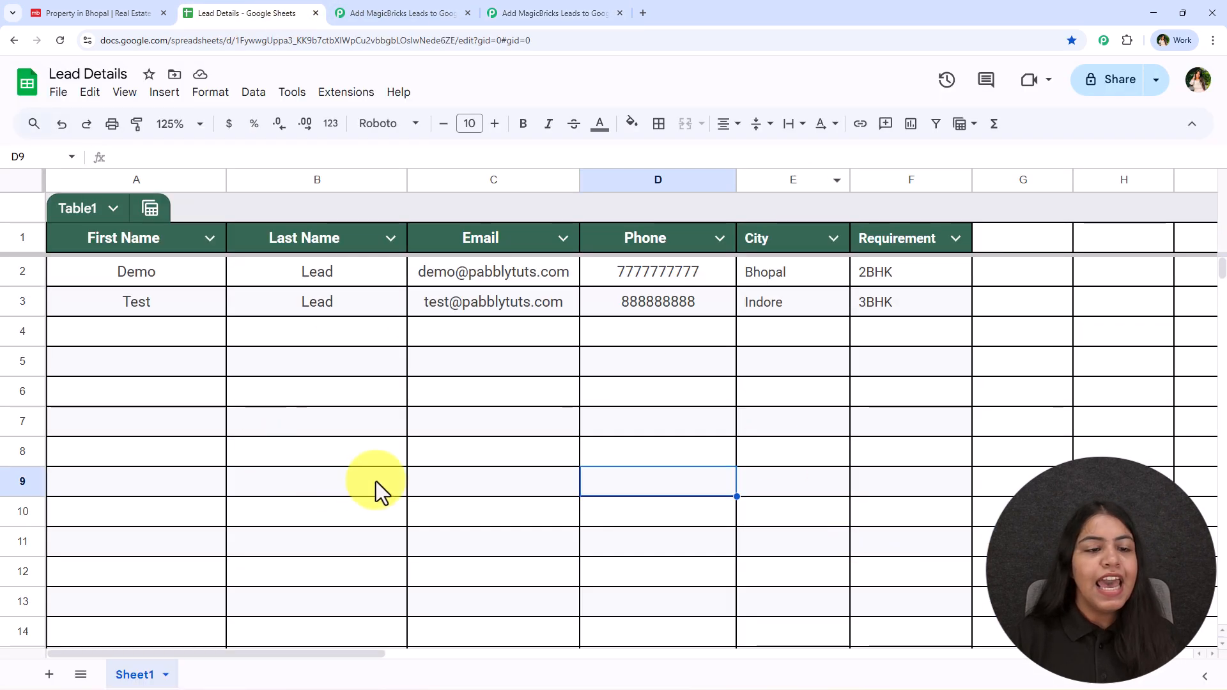
pyautogui.moveTo(92, 278); pyautogui.dragTo(892, 307)
pyautogui.click(520, 409)
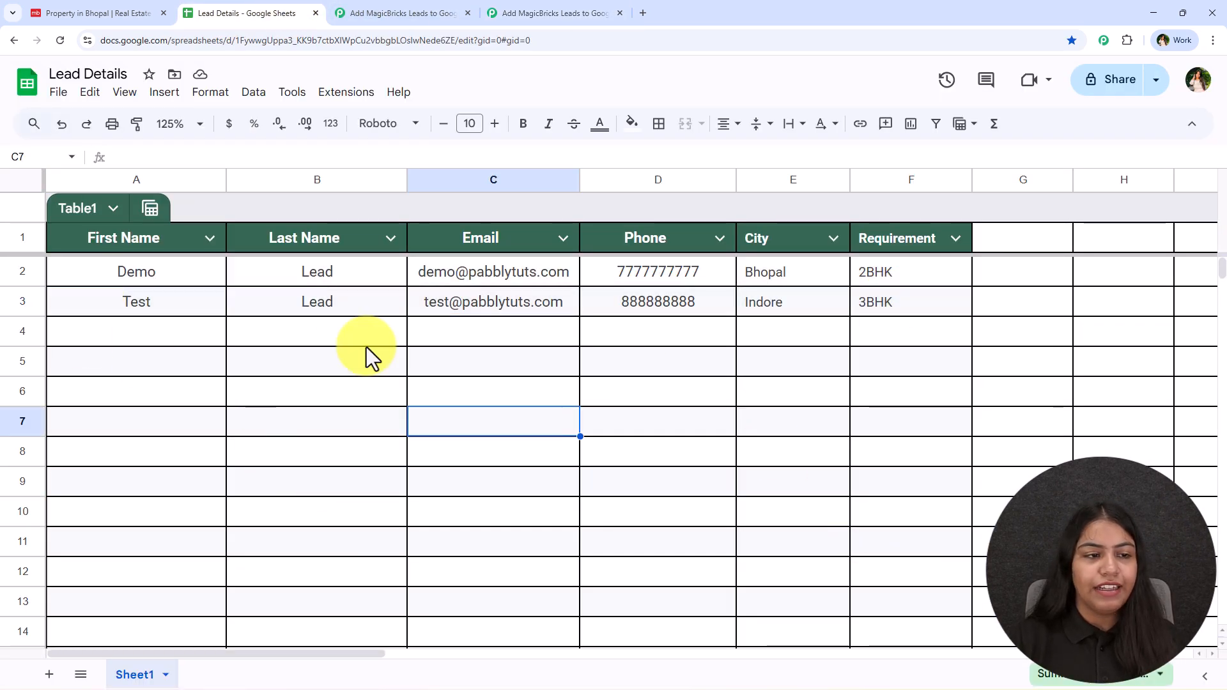
pyautogui.click(175, 305)
pyautogui.click(289, 305)
pyautogui.click(446, 305)
pyautogui.click(654, 308)
pyautogui.click(771, 301)
pyautogui.click(895, 302)
pyautogui.click(684, 384)
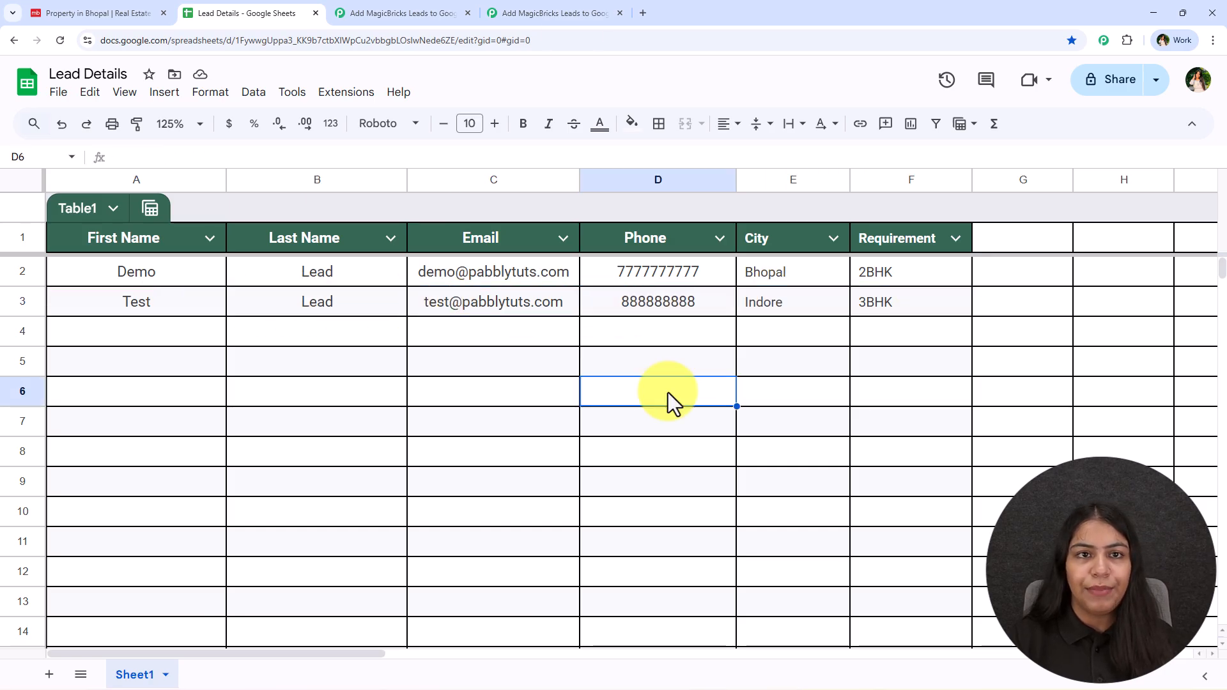
# Step: Rearrange the workflow canvas around the Magicbricks node and recheck the Lead Details sheet
pyautogui.click(524, 13)
pyautogui.moveTo(1030, 324); pyautogui.dragTo(1194, 356)
pyautogui.moveTo(505, 450); pyautogui.dragTo(384, 416)
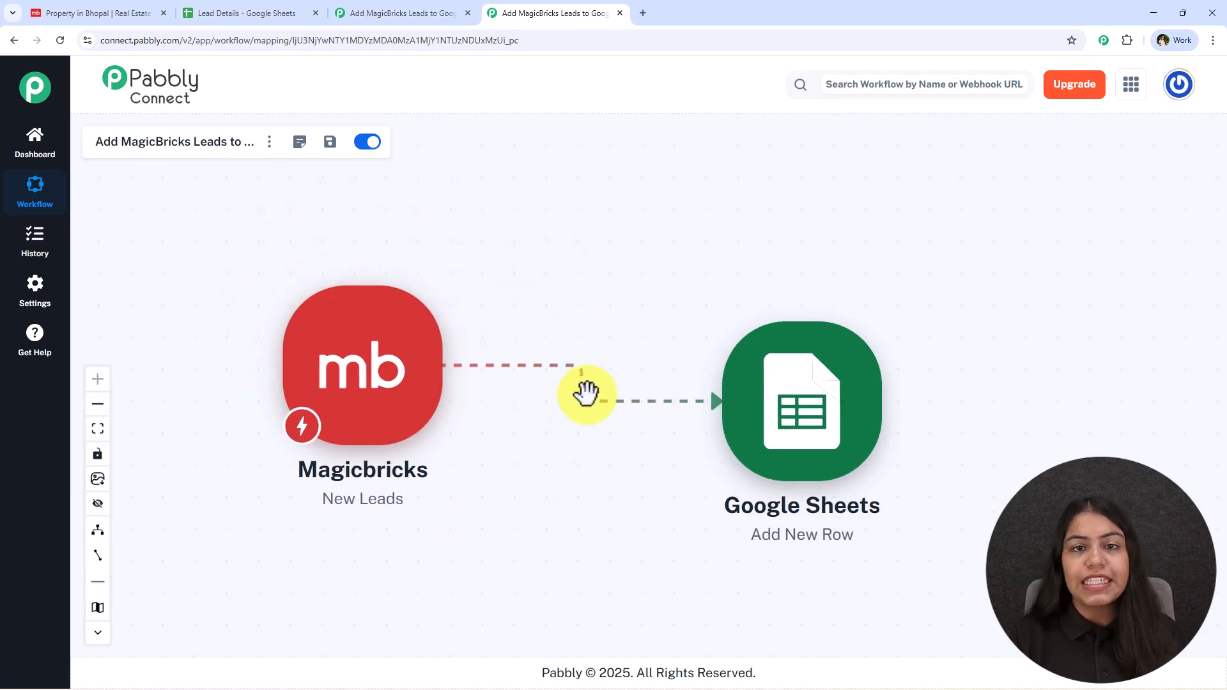
pyautogui.click(233, 12)
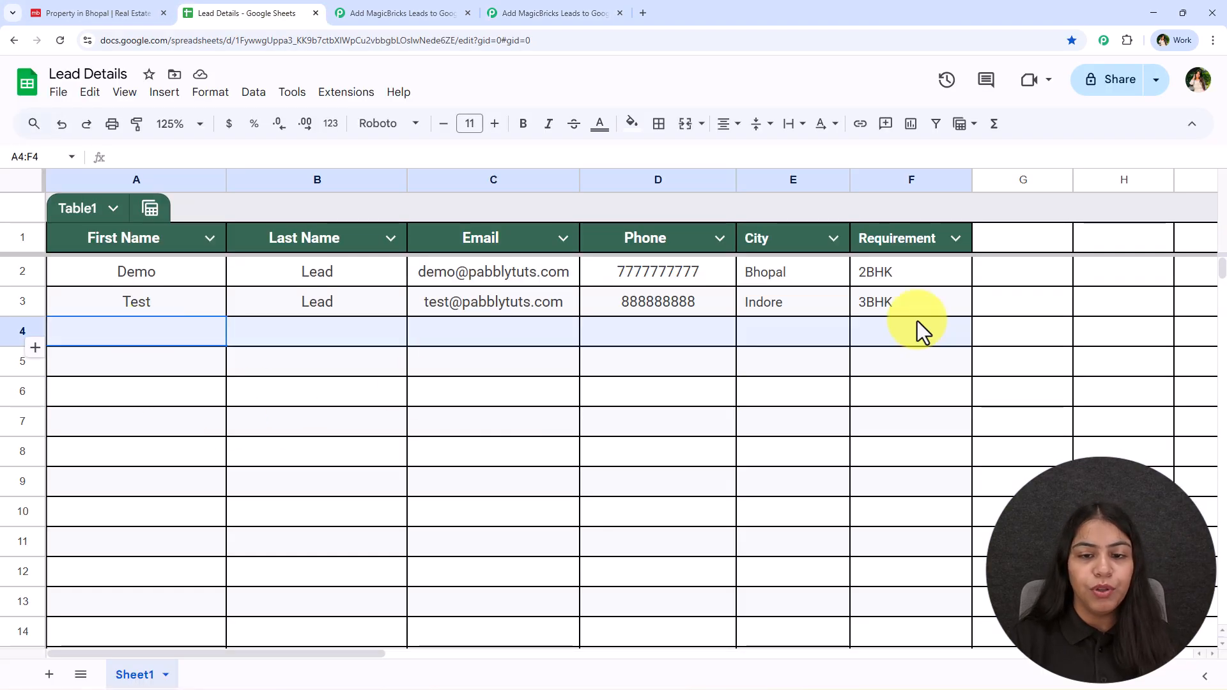
pyautogui.click(517, 10)
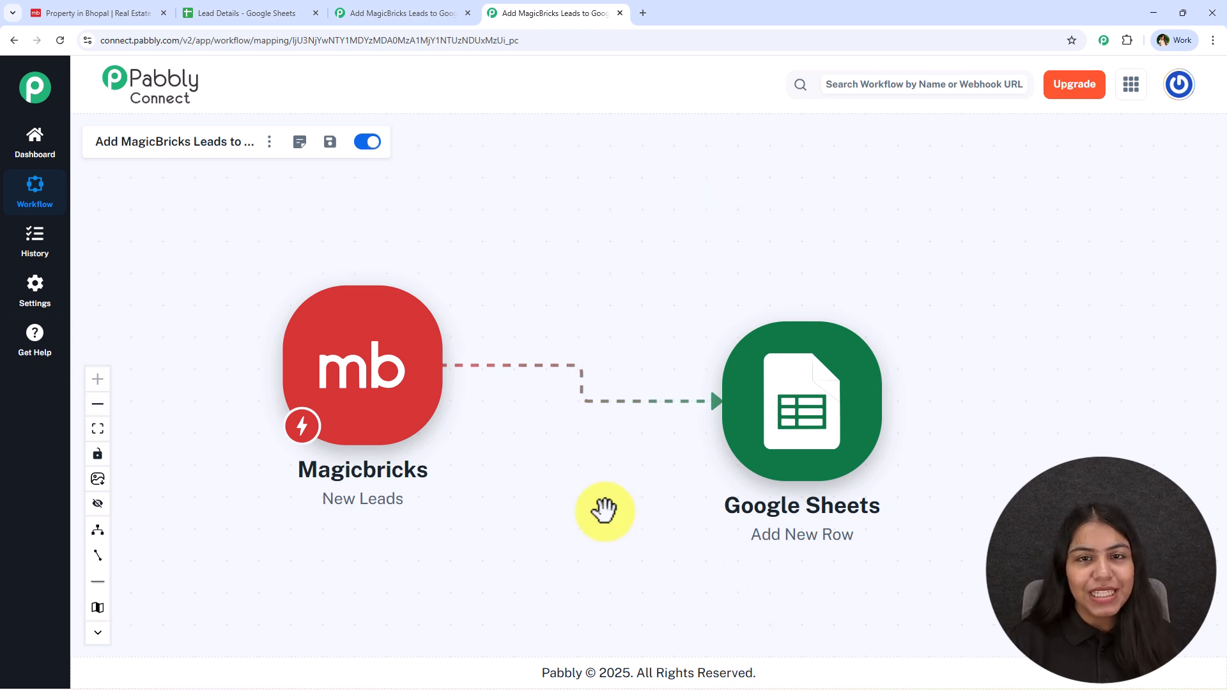
# Step: Pan the workflow canvas to show both the Magicbricks and Google Sheets nodes
pyautogui.moveTo(603, 510); pyautogui.dragTo(617, 489)
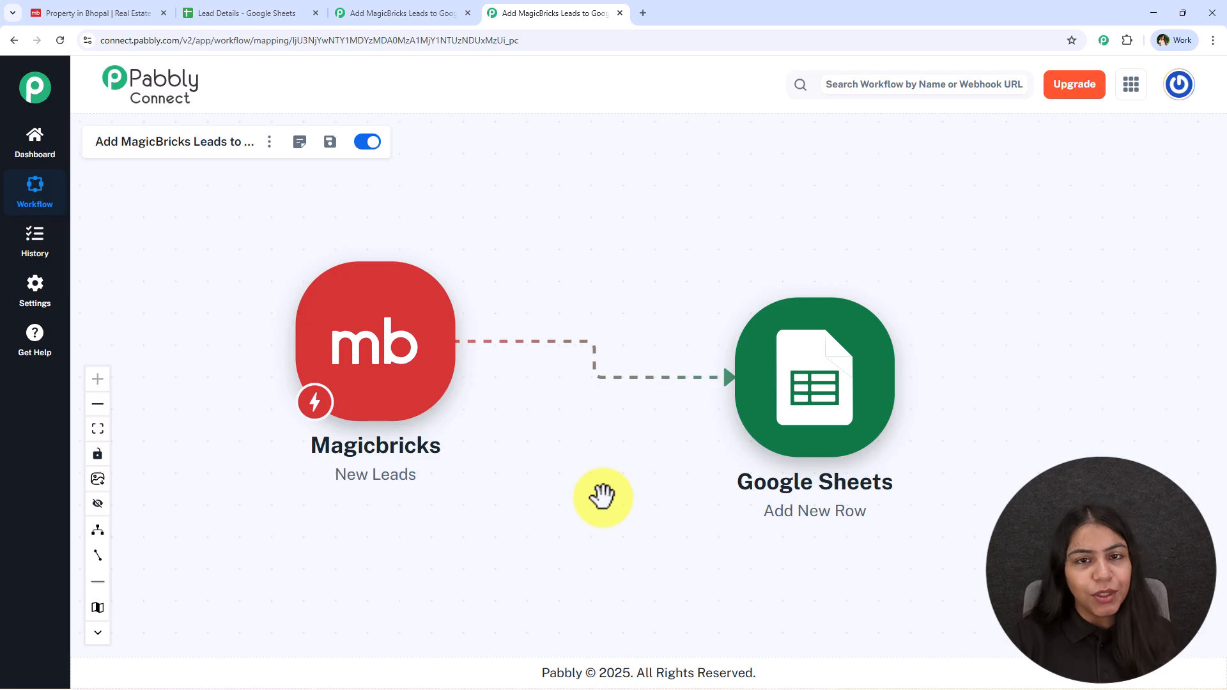
pyautogui.moveTo(646, 500); pyautogui.dragTo(681, 509)
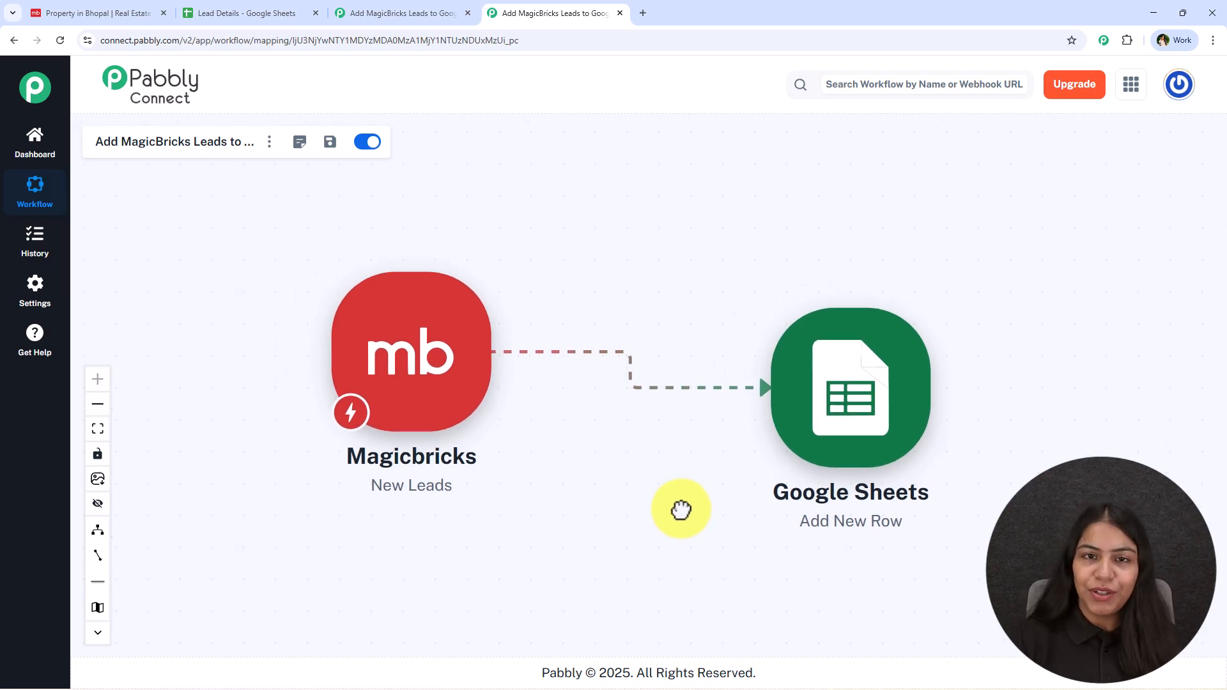